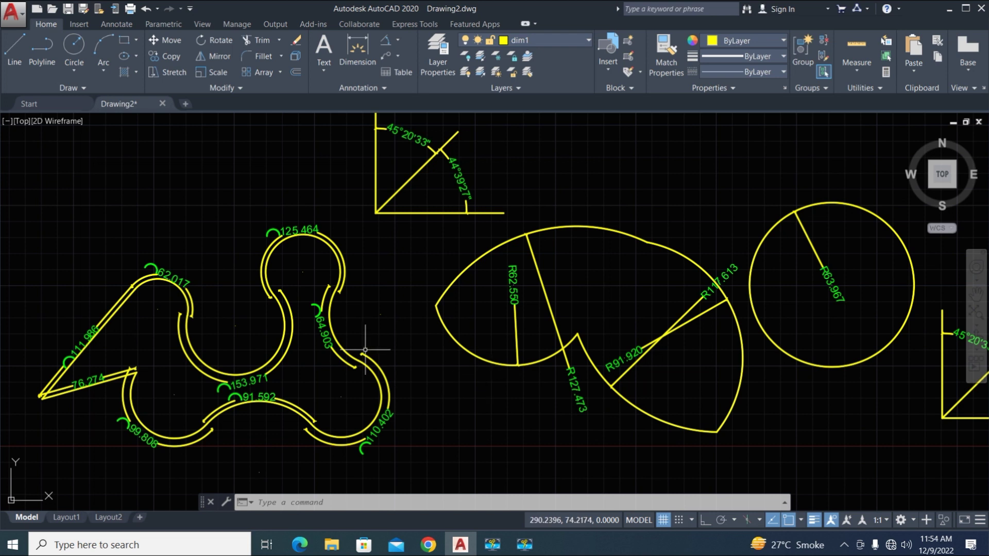
Step: Crossing-window select all 30 arcs, dimensions and angle figures and delete them
mouse_move(790, 382)
middle_down()
mouse_move(691, 386)
mouse_move(517, 369)
mouse_move(621, 391)
mouse_move(790, 386)
middle_up()
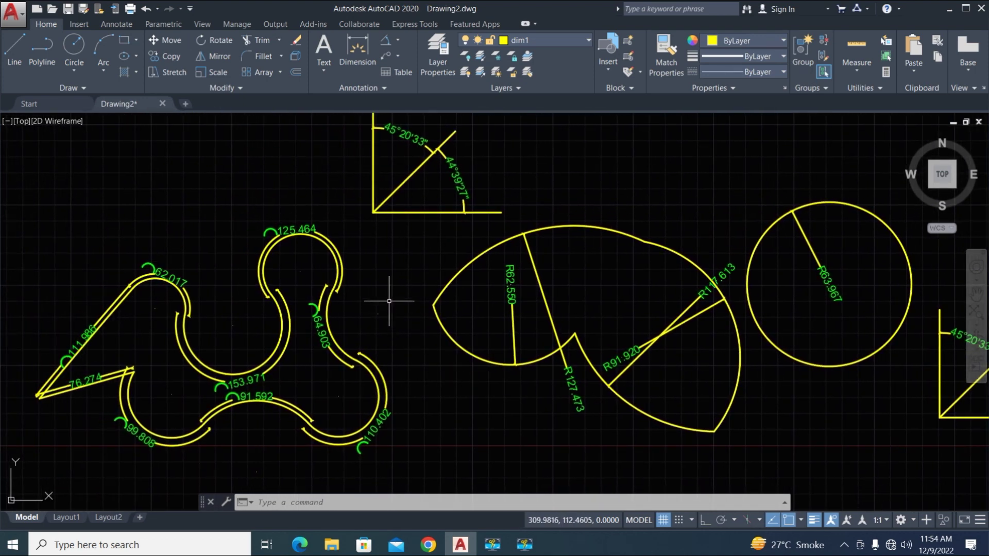
scroll(391, 296, down, 4)
scroll(421, 318, up, 5)
scroll(594, 357, down, 3)
click(852, 411)
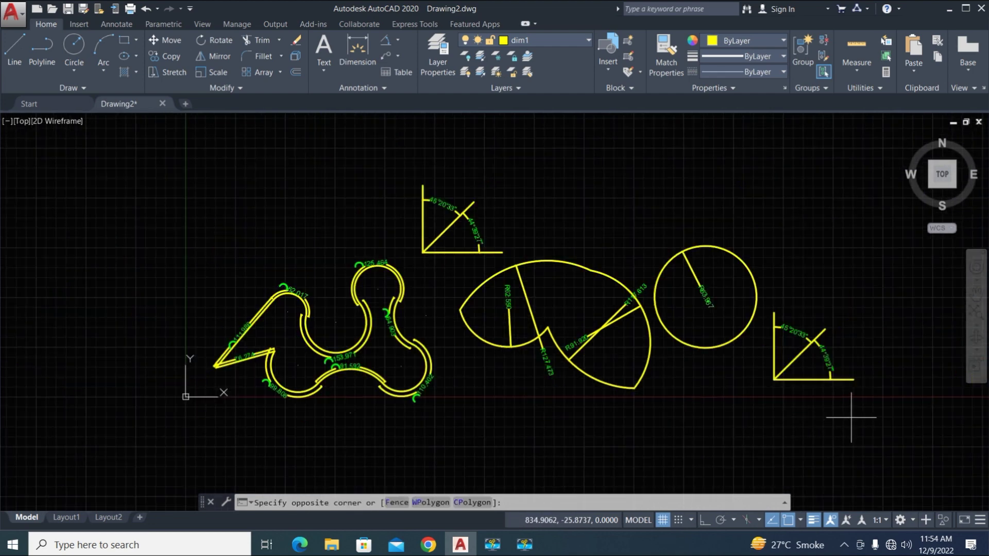
click(203, 167)
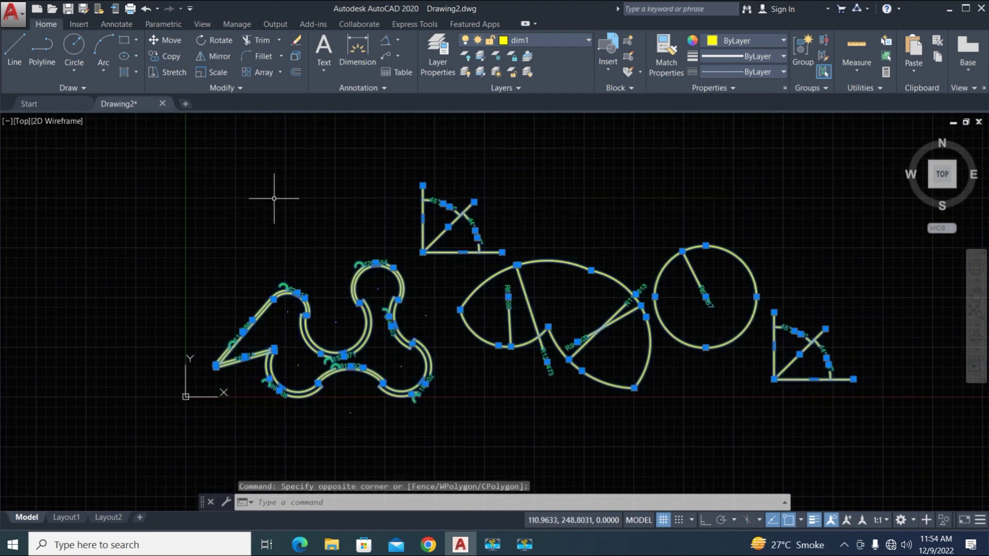
key(Delete)
mouse_move(325, 276)
middle_down()
mouse_move(260, 332)
mouse_move(183, 349)
middle_up()
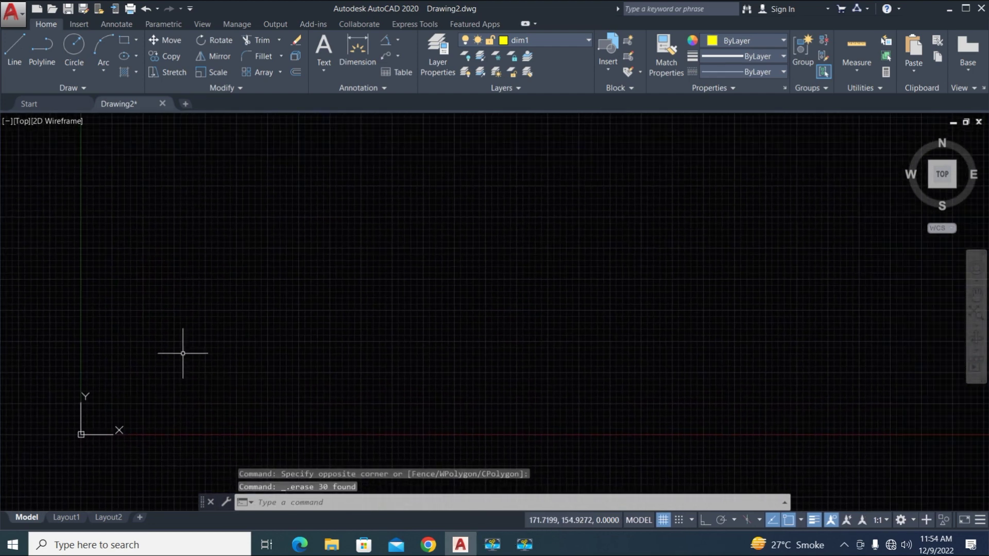
text(LA)
key(space)
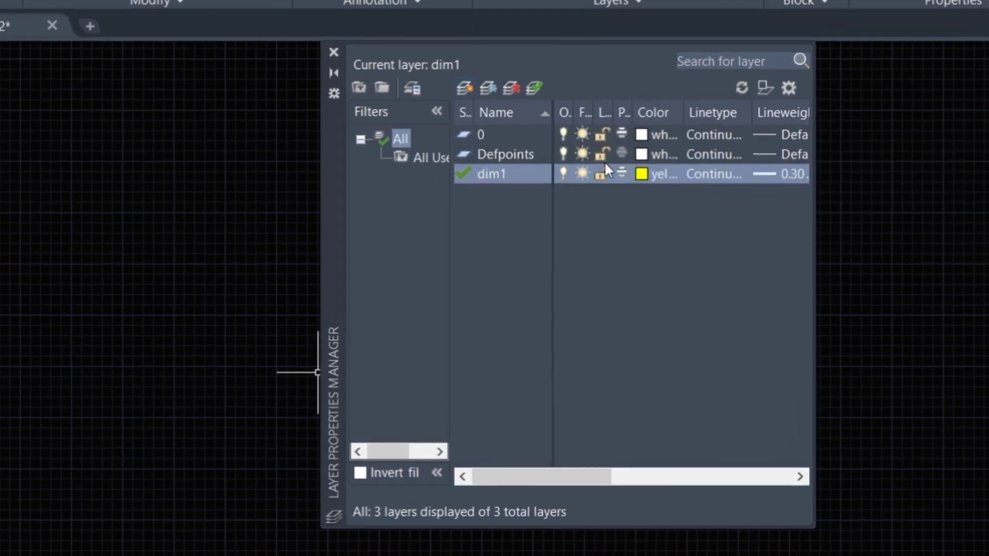
click(773, 173)
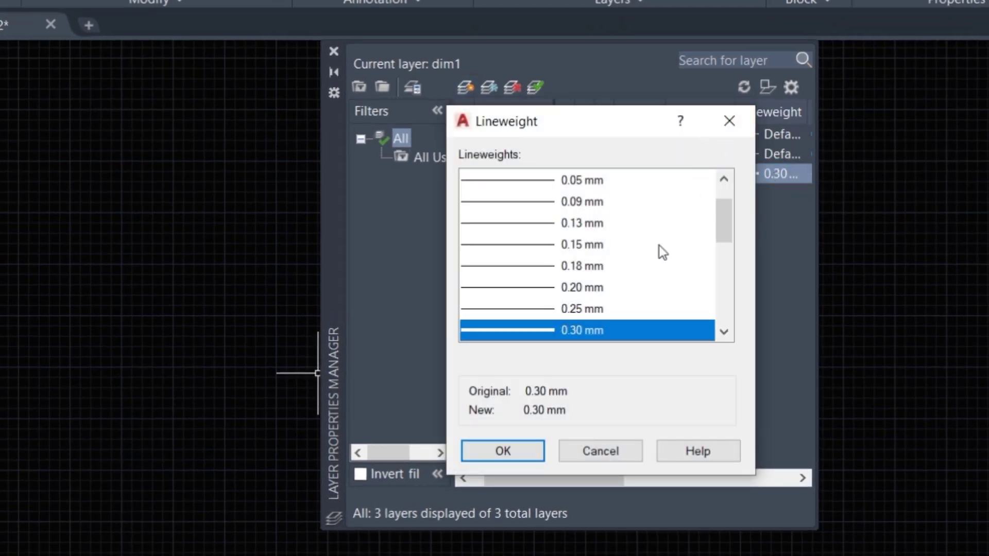
click(739, 123)
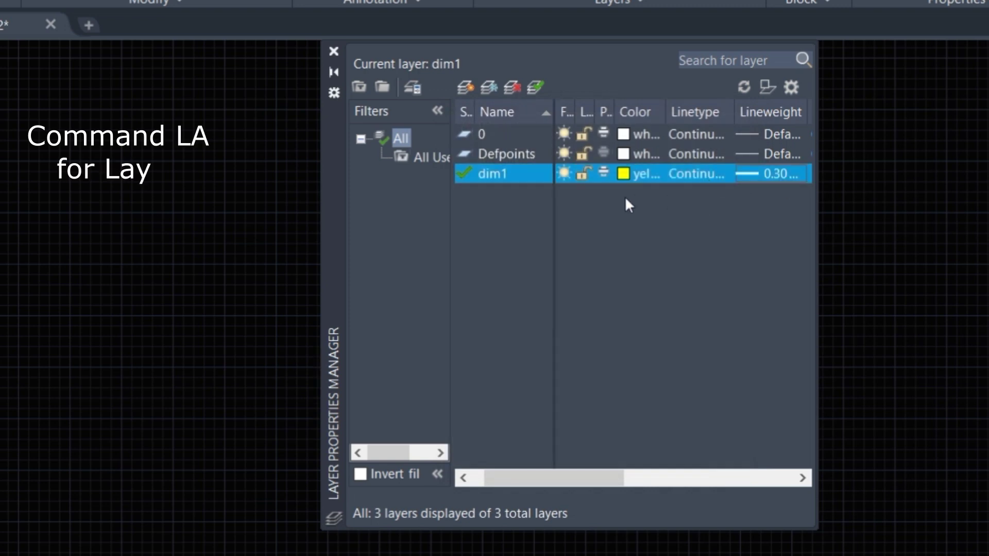
click(334, 52)
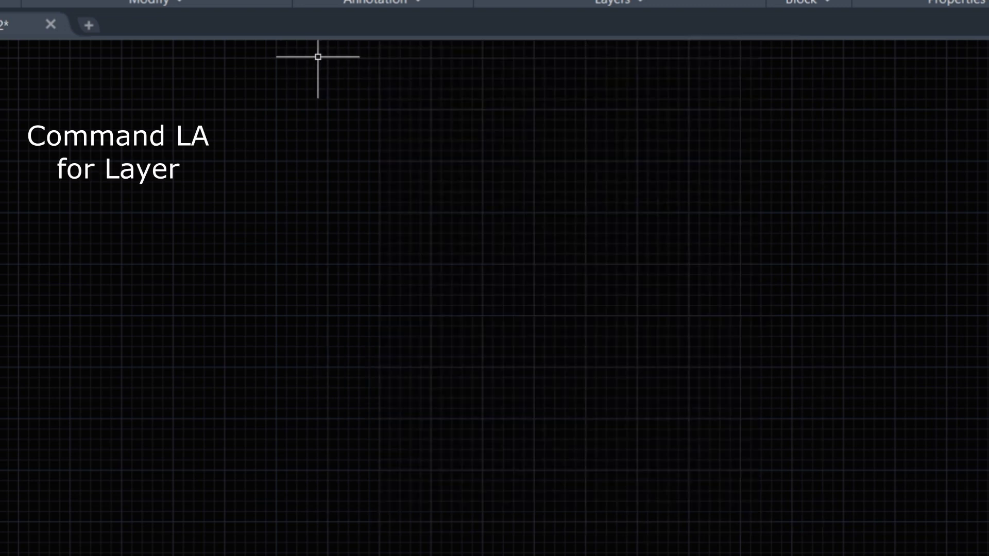
text(d)
Step: Edit the Dim1 dimension style and set its dimension line lineweight to 0.25 mm
key(Return)
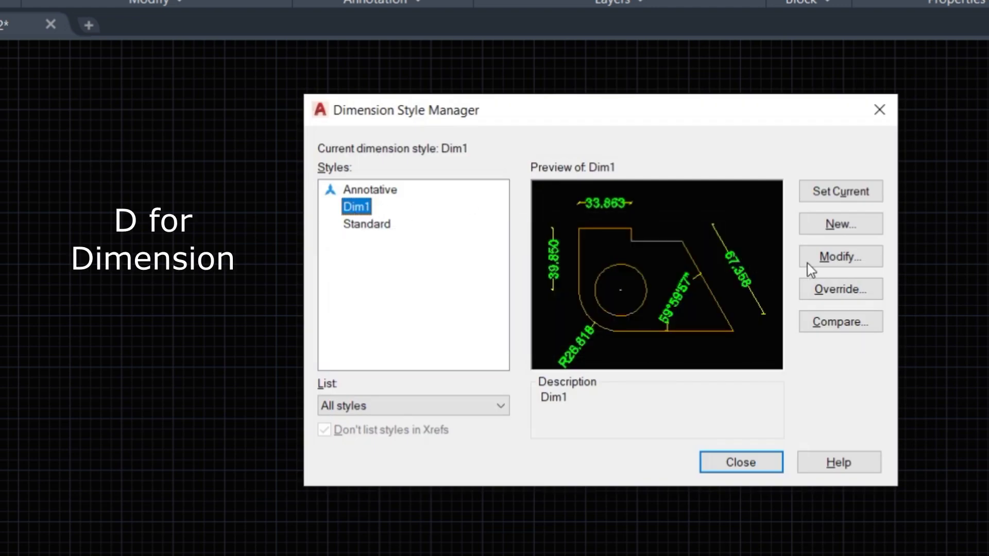
click(824, 257)
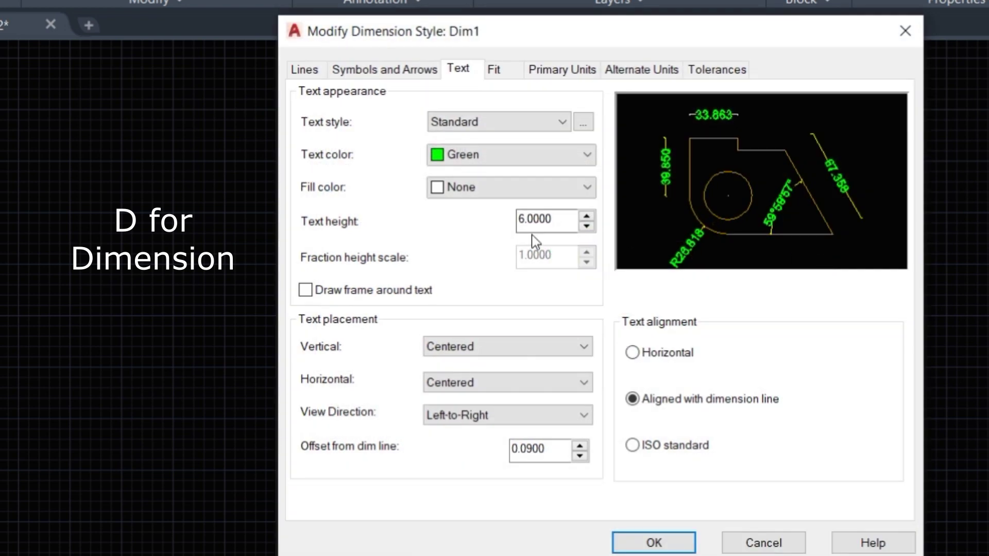
click(310, 72)
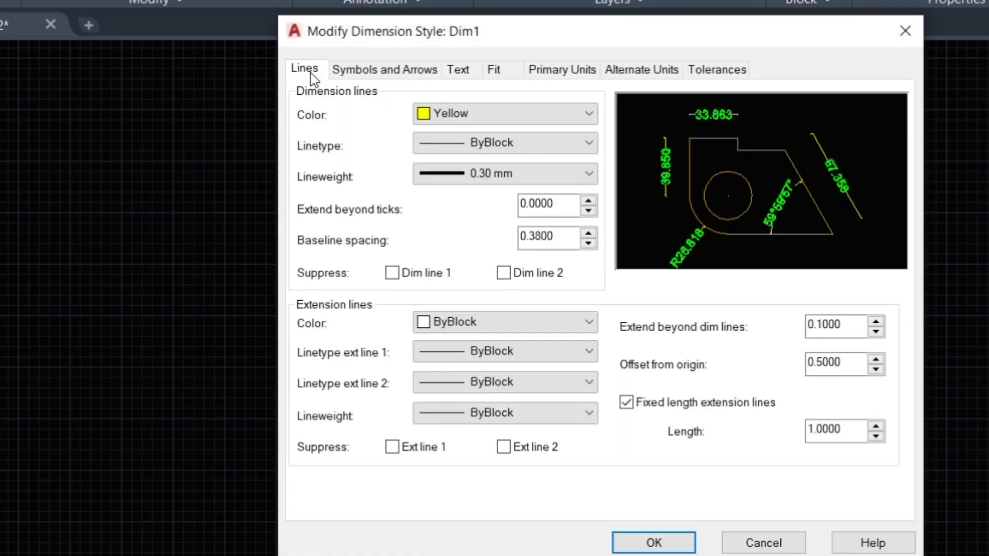
click(462, 183)
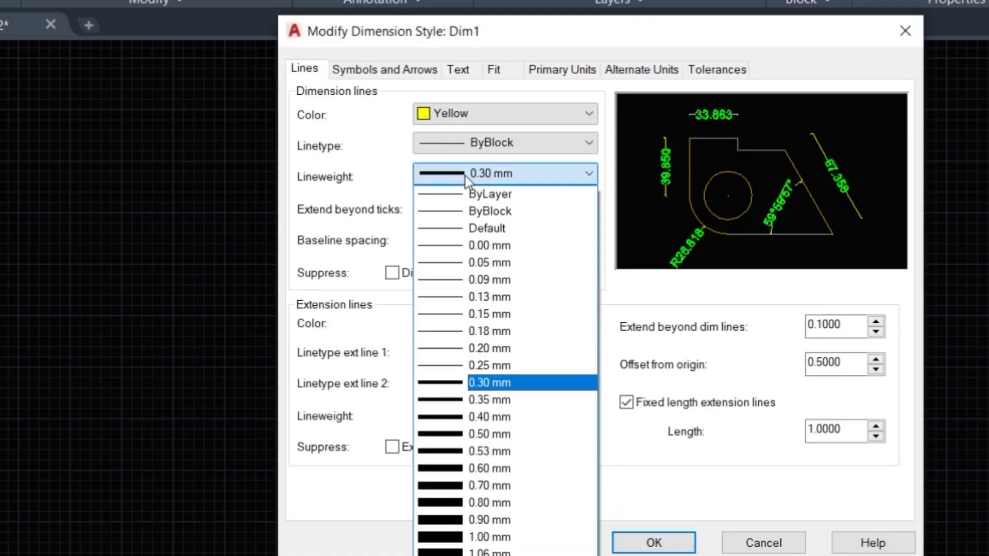
click(458, 367)
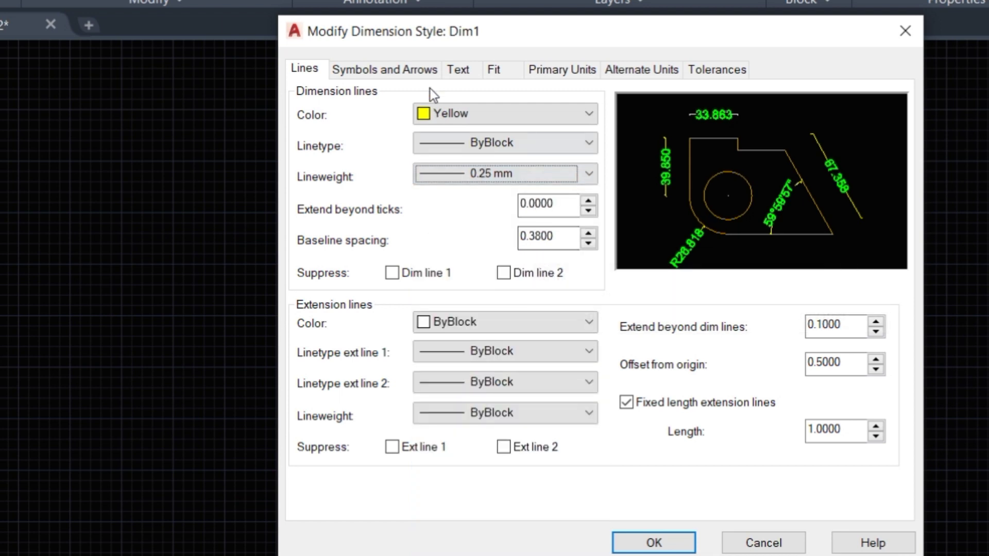
click(398, 74)
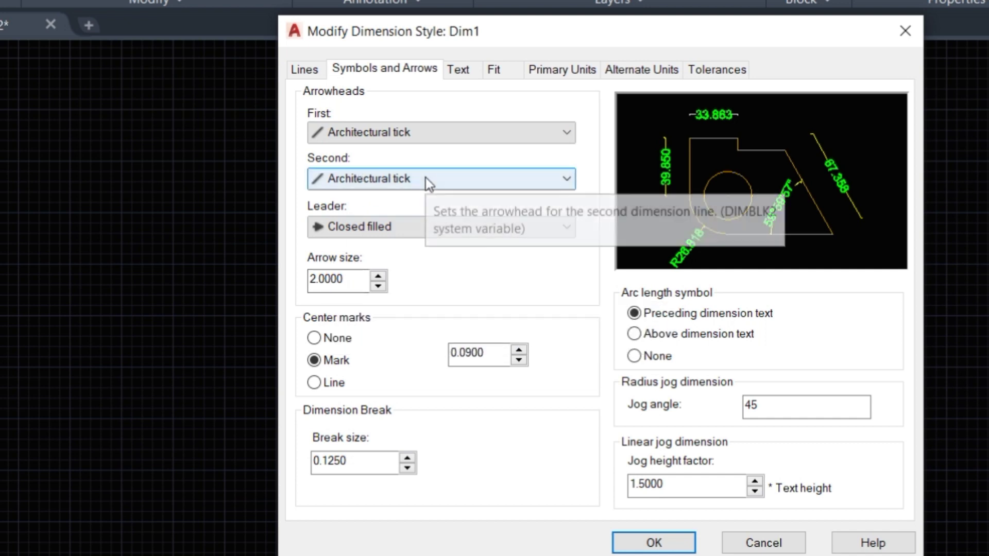
Step: Check the 6.0000 text height, set angles to Degrees Minutes Seconds, and close the Dim1 editor
click(470, 77)
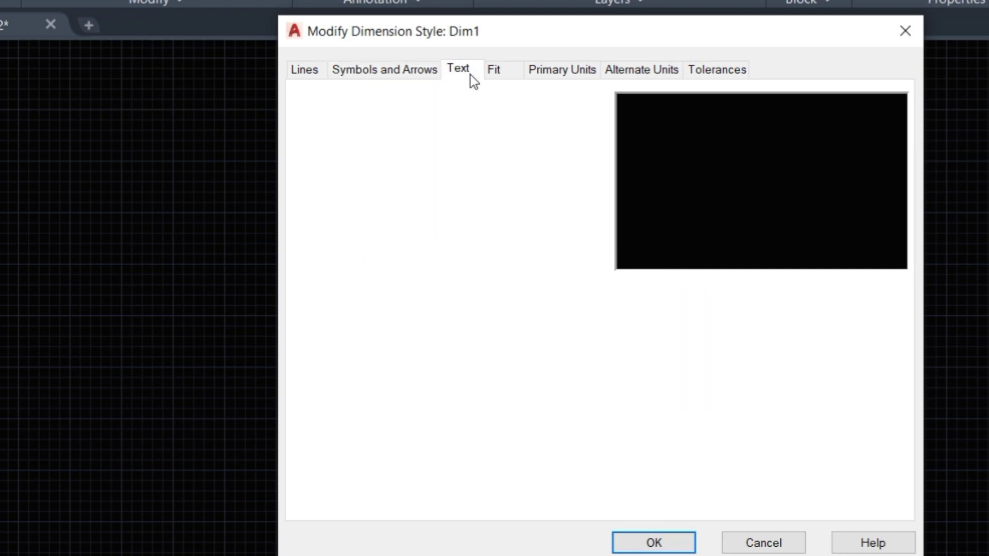
drag(573, 220, 480, 225)
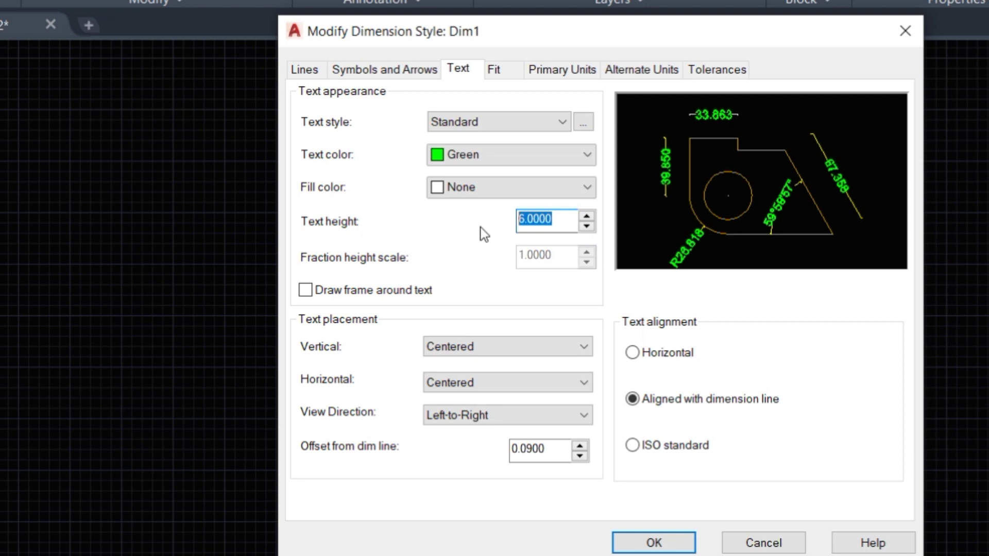
click(561, 77)
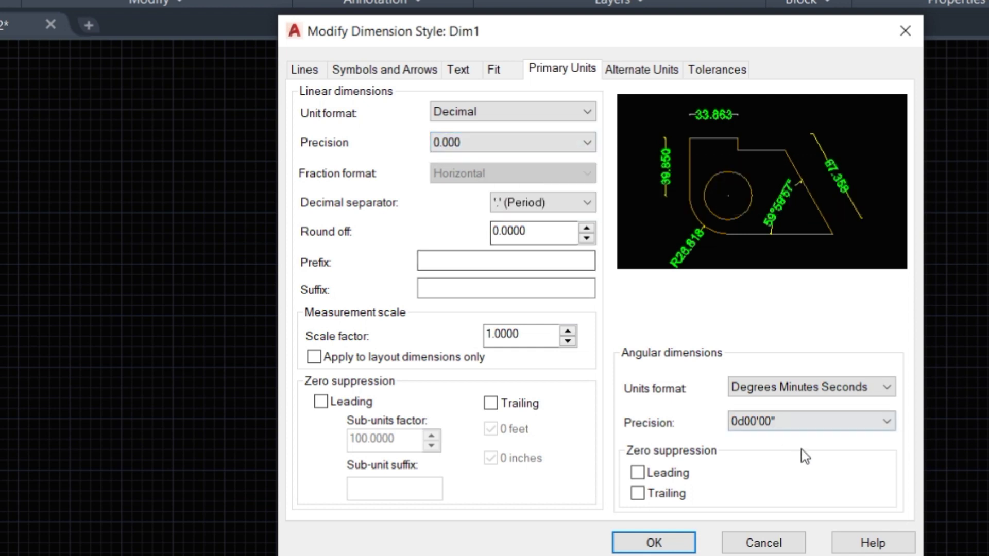
click(801, 387)
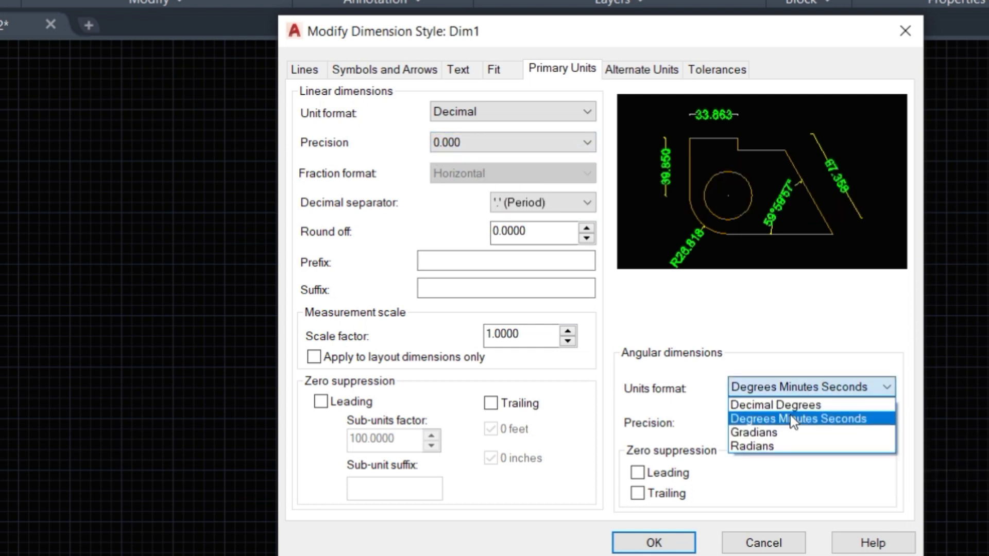
click(824, 422)
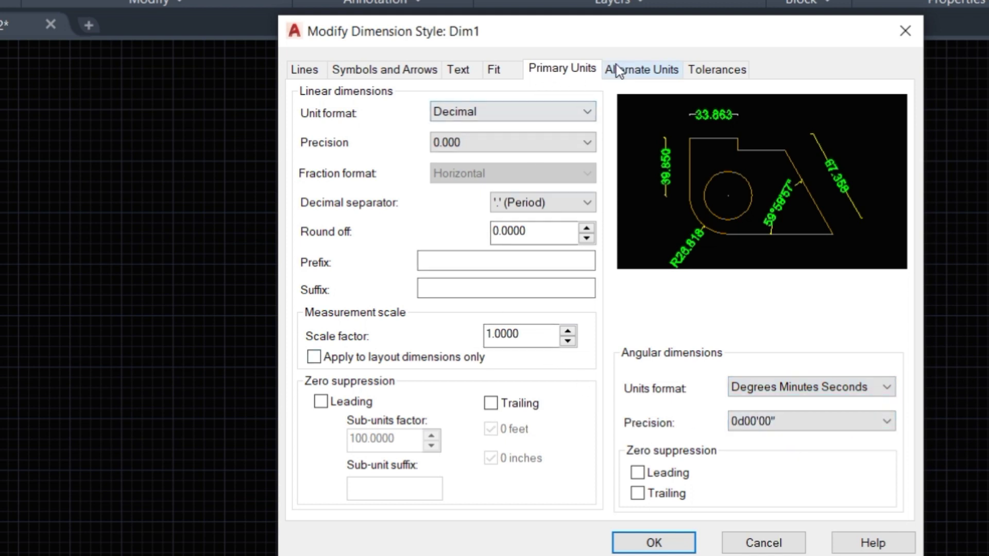
click(308, 69)
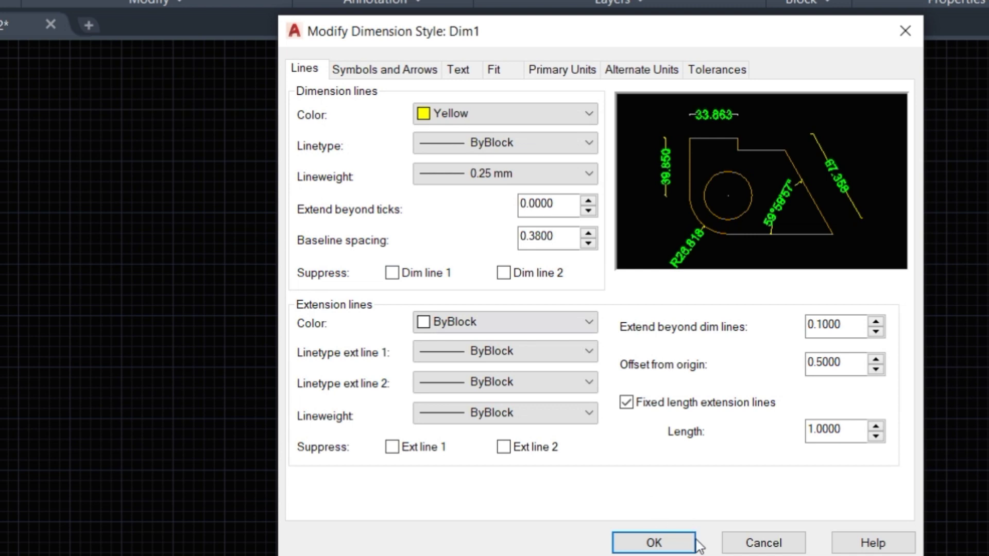
click(752, 545)
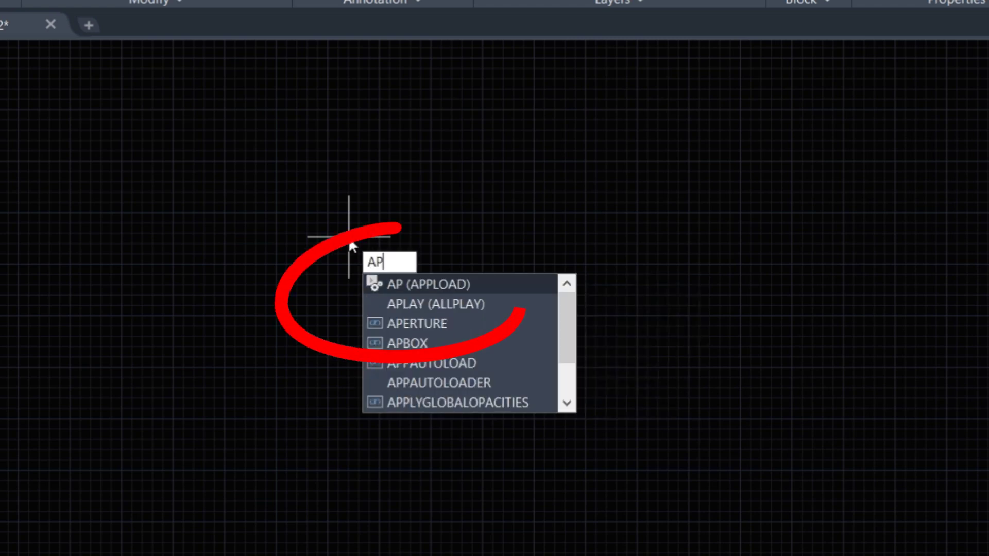
Step: Load the AD-AutoDimension, BD and dimr LISP routines via APPLOAD, then start a polyline
key(Return)
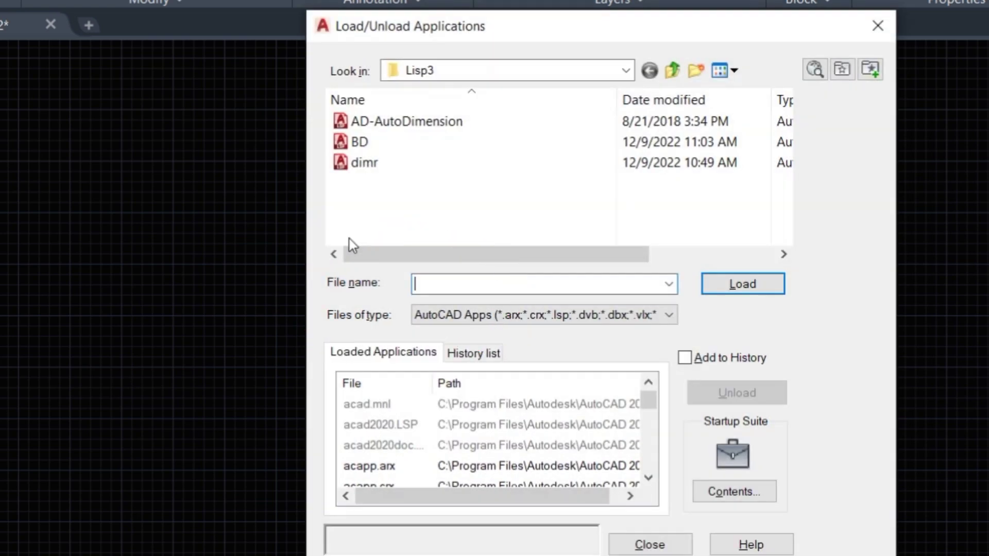
click(414, 123)
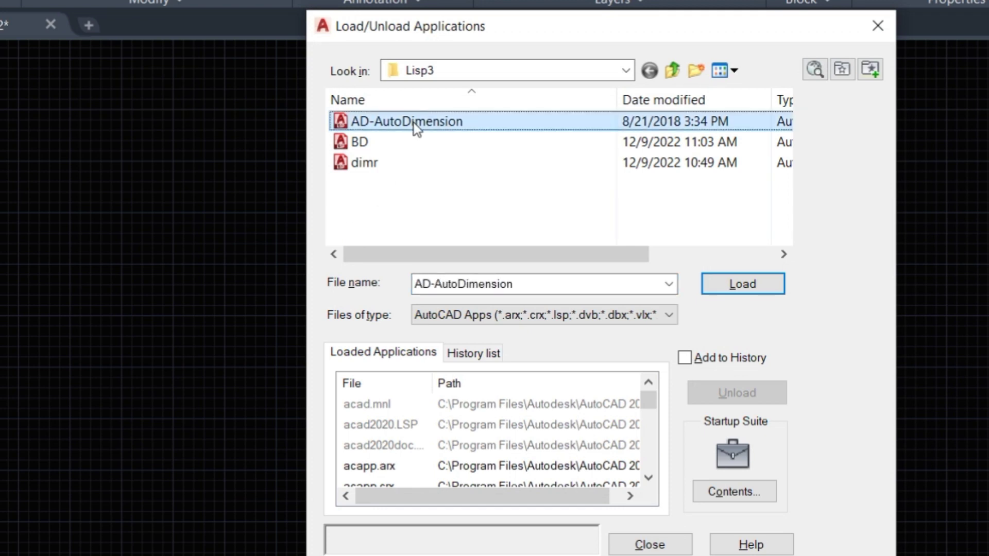
click(765, 284)
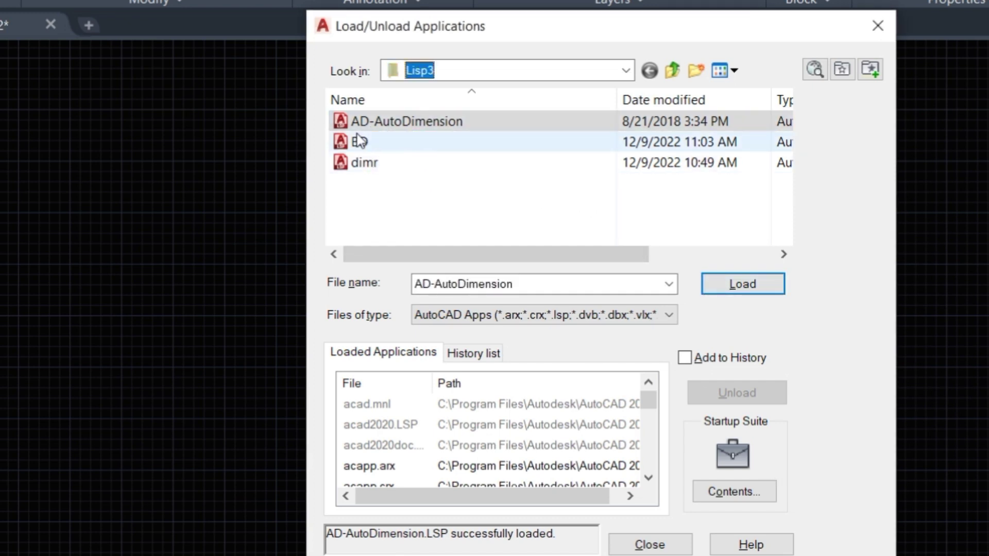
click(383, 141)
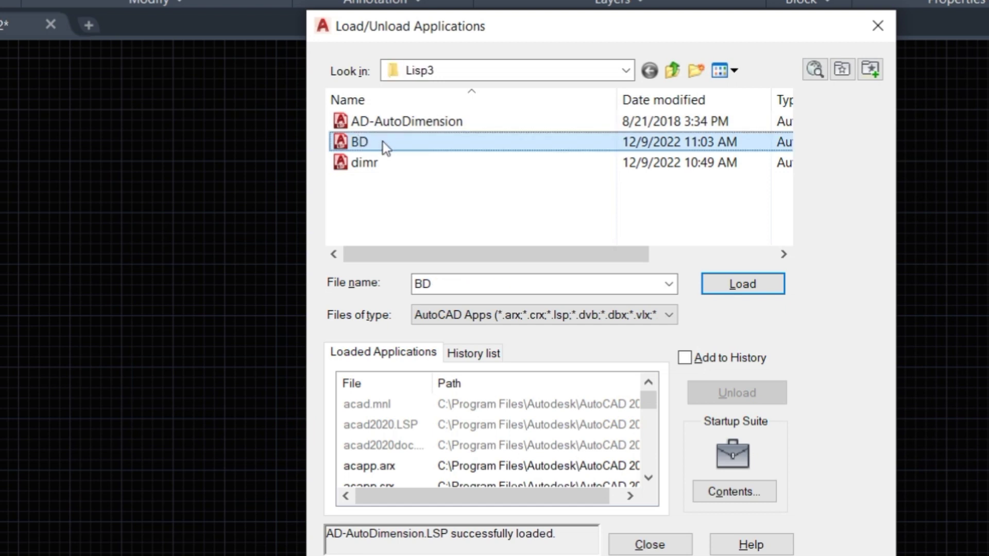
click(759, 289)
click(368, 170)
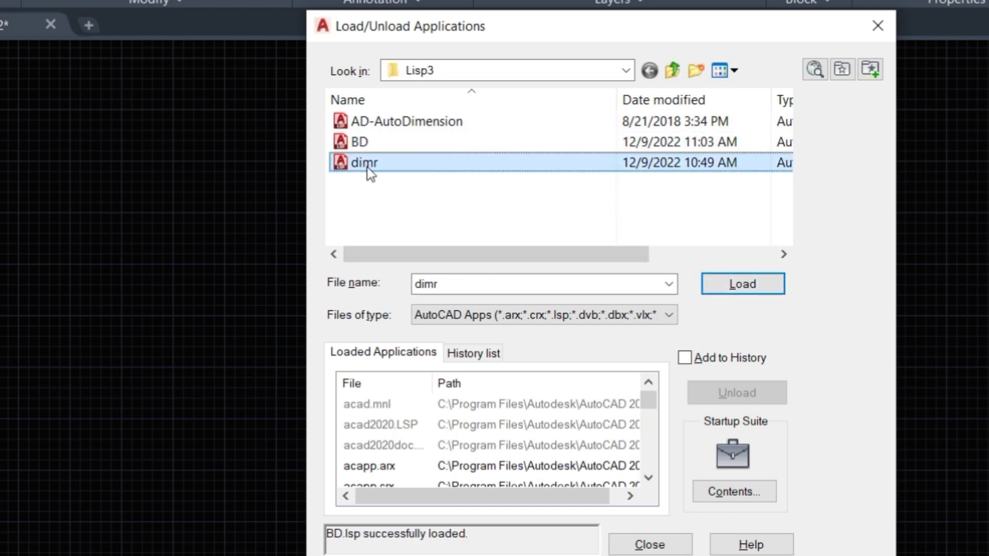
click(755, 284)
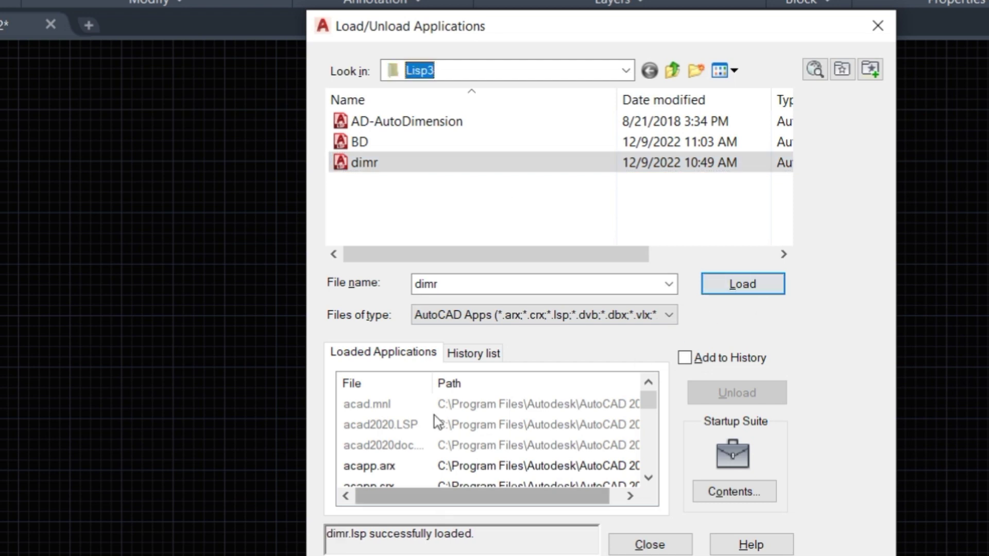
click(640, 544)
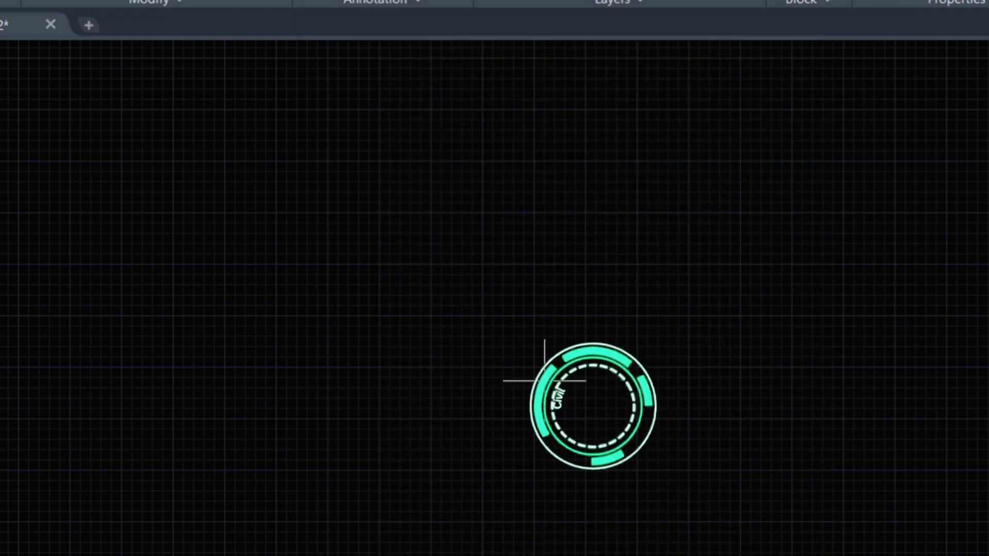
text(PL)
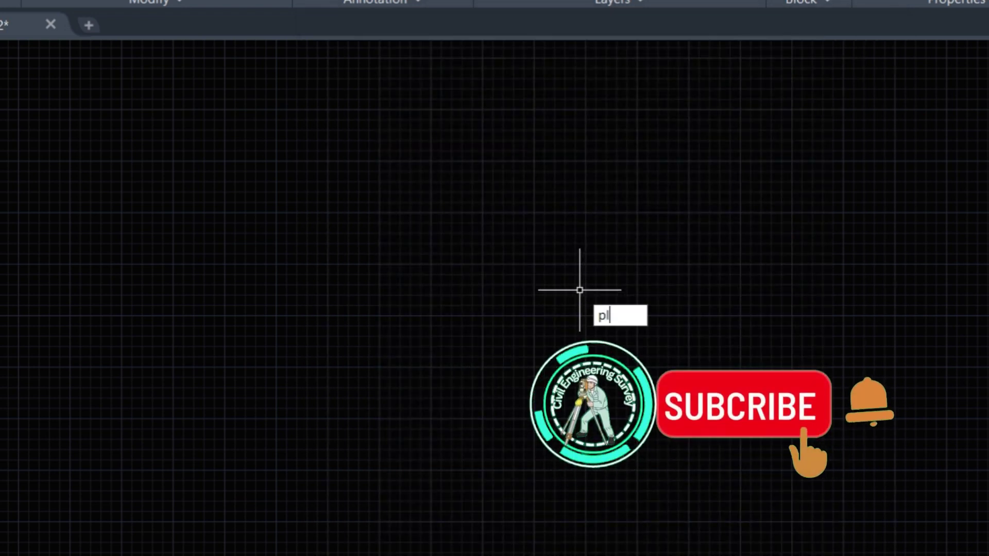
key(Return)
Step: From a lower-left start point, draw five connected polyline arcs forming the S-curve and right bulb
click(95, 471)
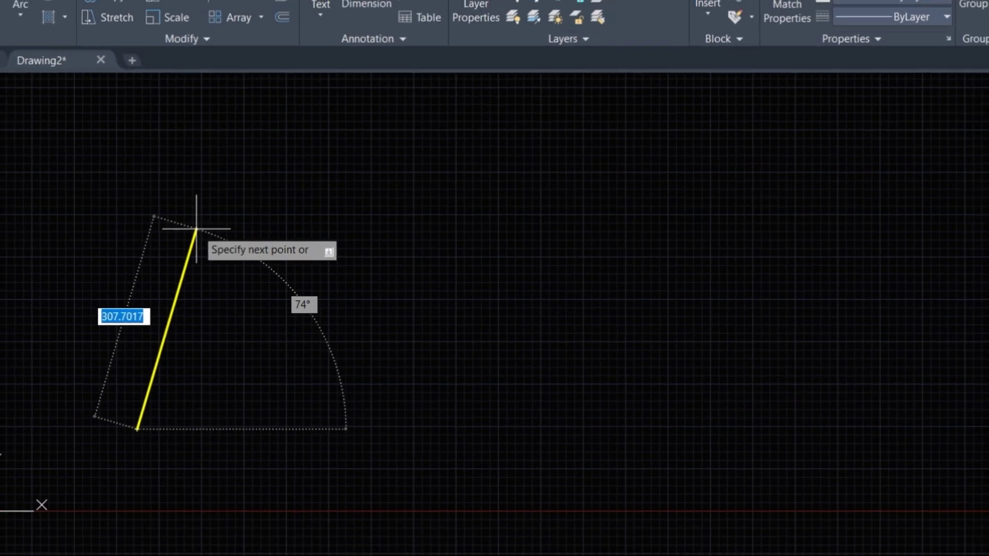
text(a)
key(space)
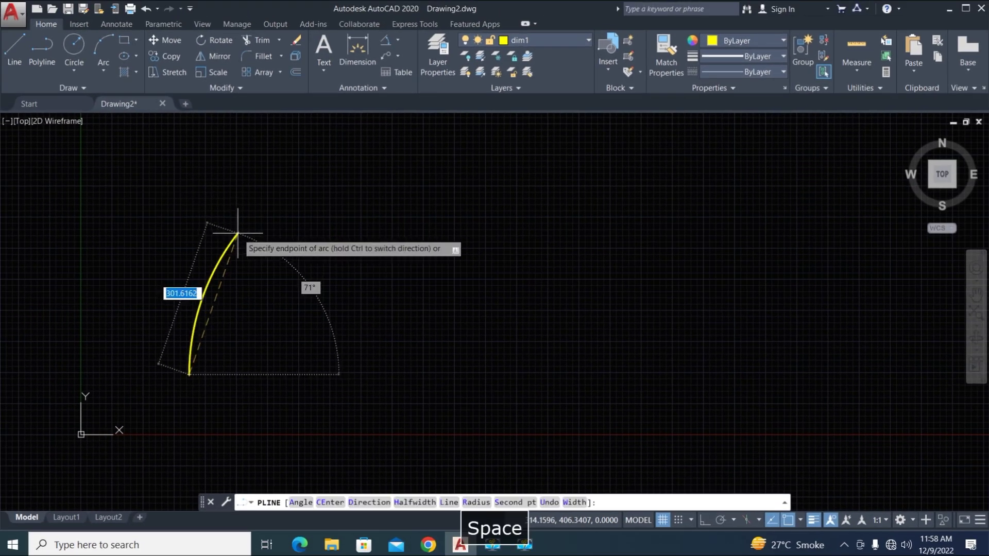
click(451, 207)
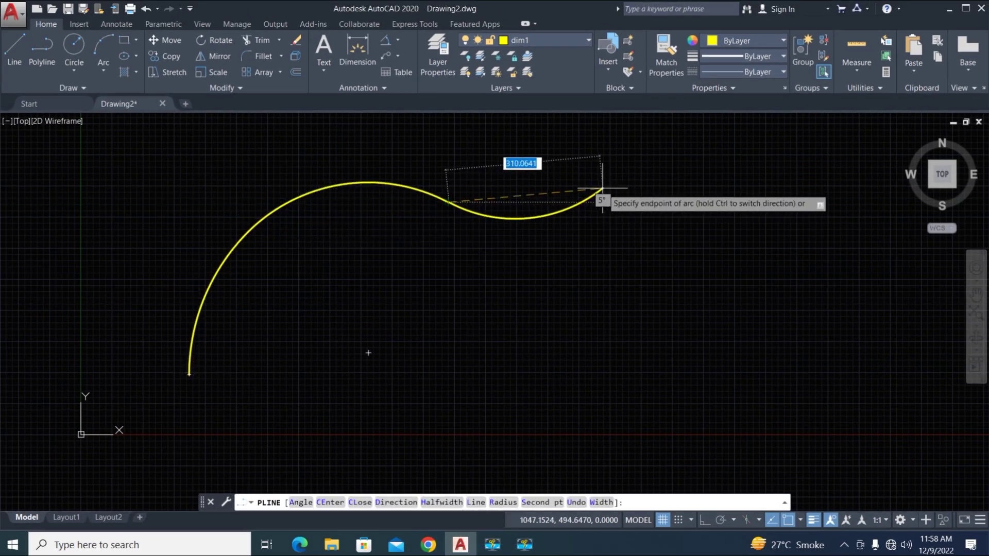
click(603, 189)
click(618, 285)
click(508, 354)
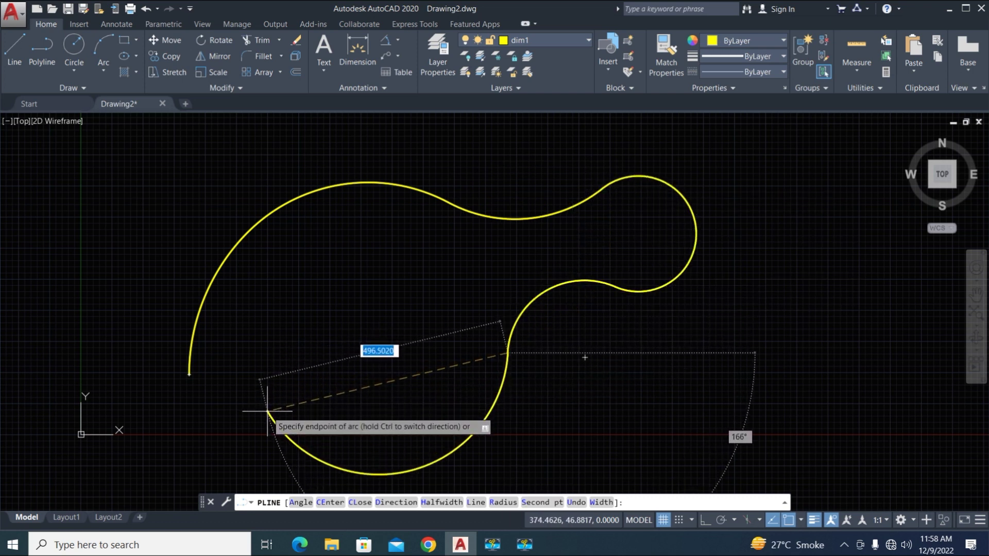
click(261, 406)
Step: Finish the polyline with a straight segment that closes the outline
text(l)
key(space)
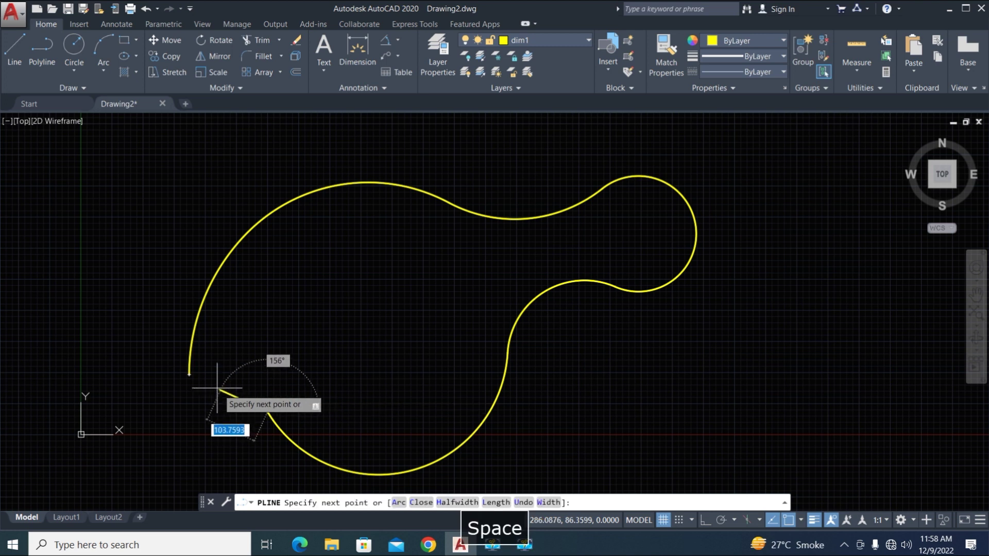
text(c)
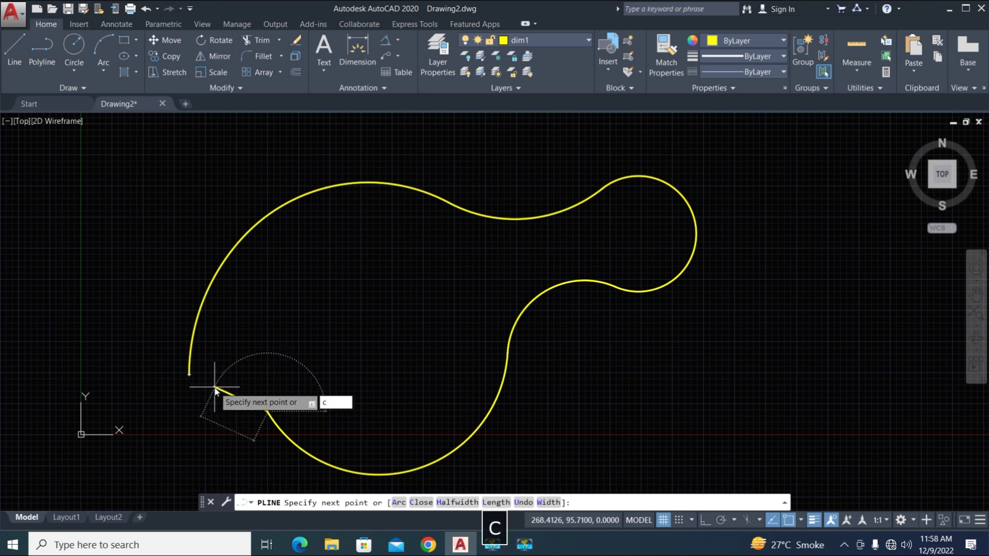
key(space)
middle_drag(348, 343, 312, 327)
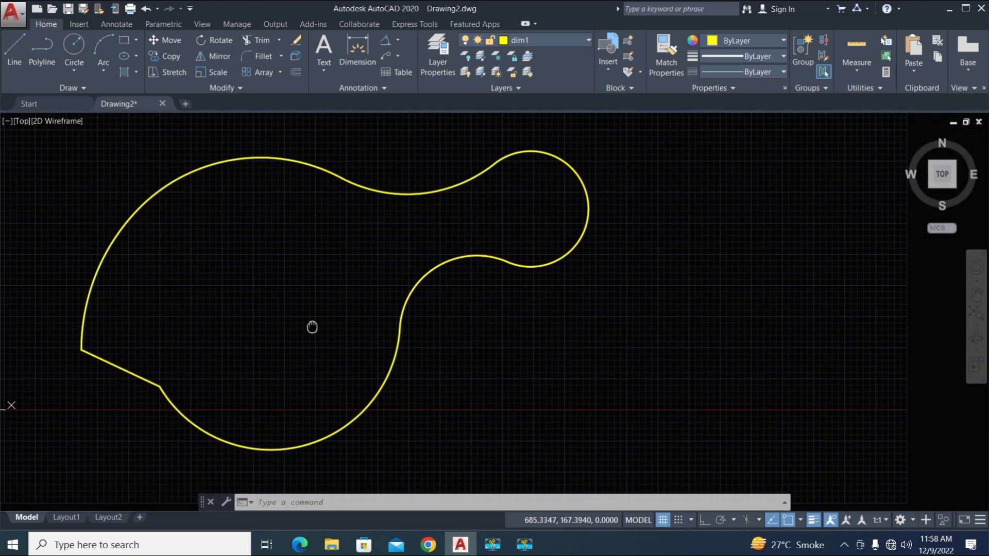
mouse_move(342, 298)
middle_down()
mouse_move(287, 335)
mouse_move(306, 334)
mouse_move(304, 313)
middle_up()
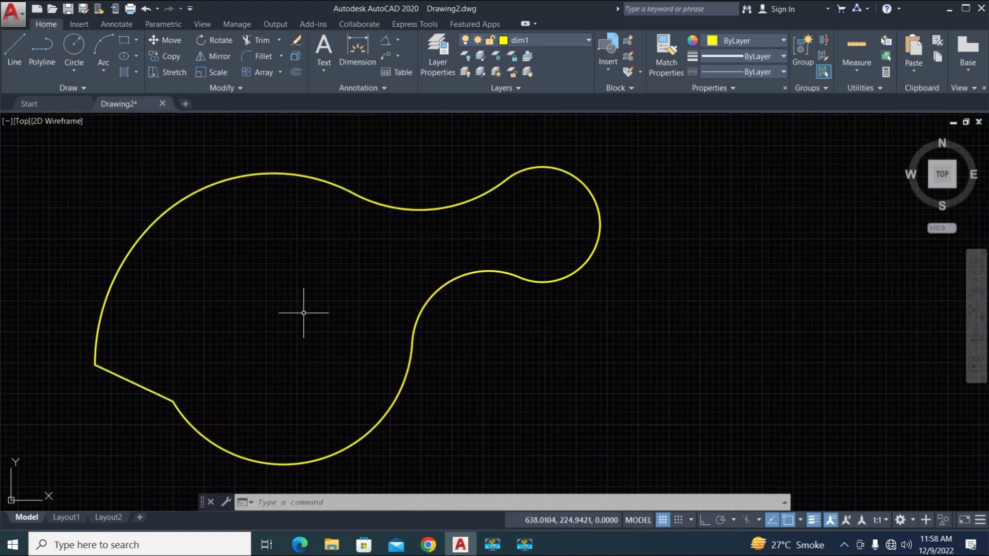
Step: Run AD with the Outside arc option and auto-dimension the closed polyline outline
text(AD)
key(space)
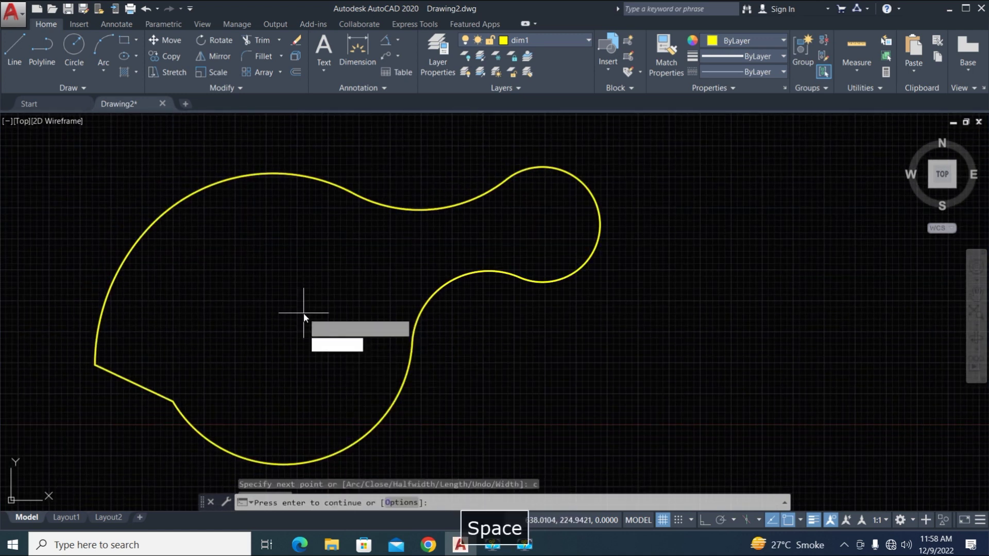
click(338, 345)
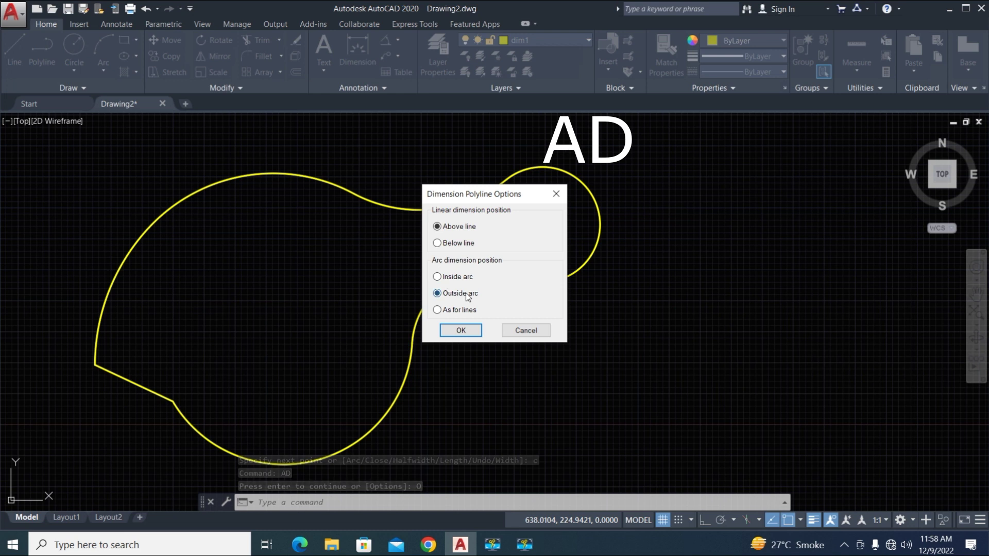
click(462, 330)
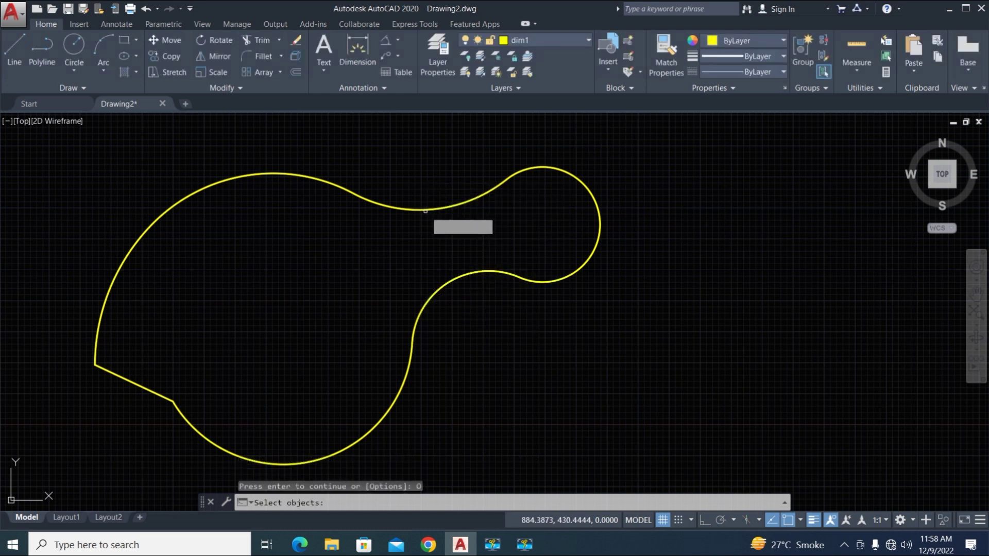
click(426, 211)
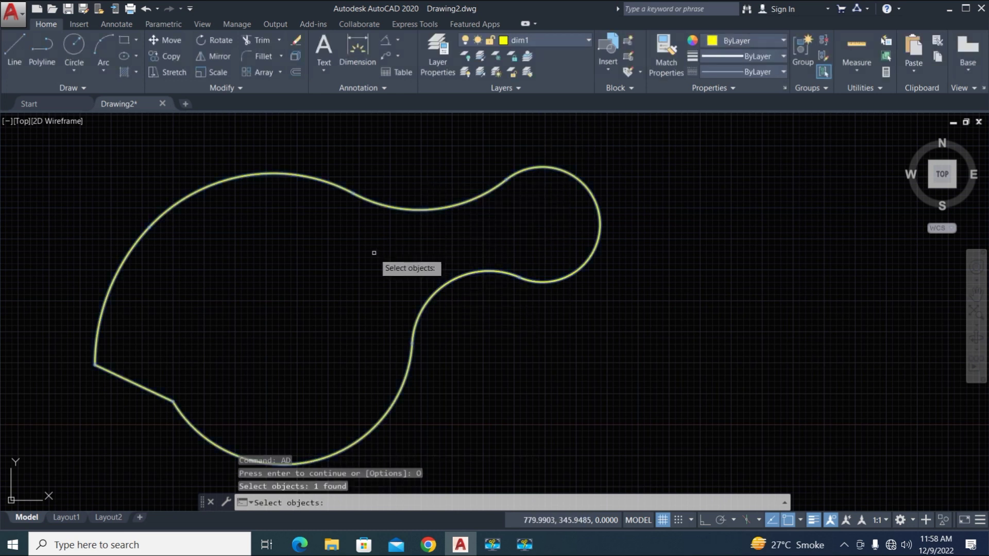
key(space)
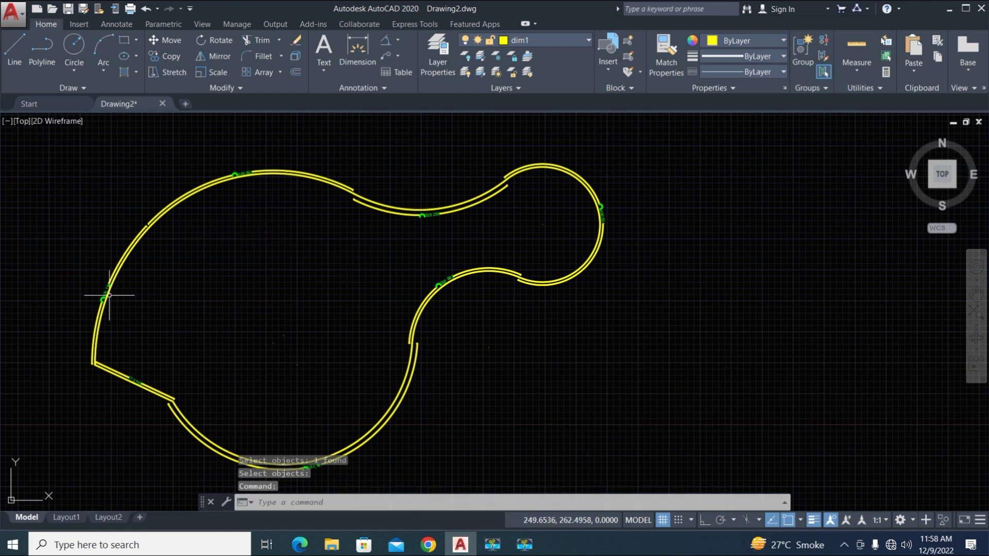
scroll(85, 311, up, 4)
Step: Add a 42°57'56" angular dimension to the large left arc
scroll(115, 260, up, 2)
scroll(114, 261, down, 3)
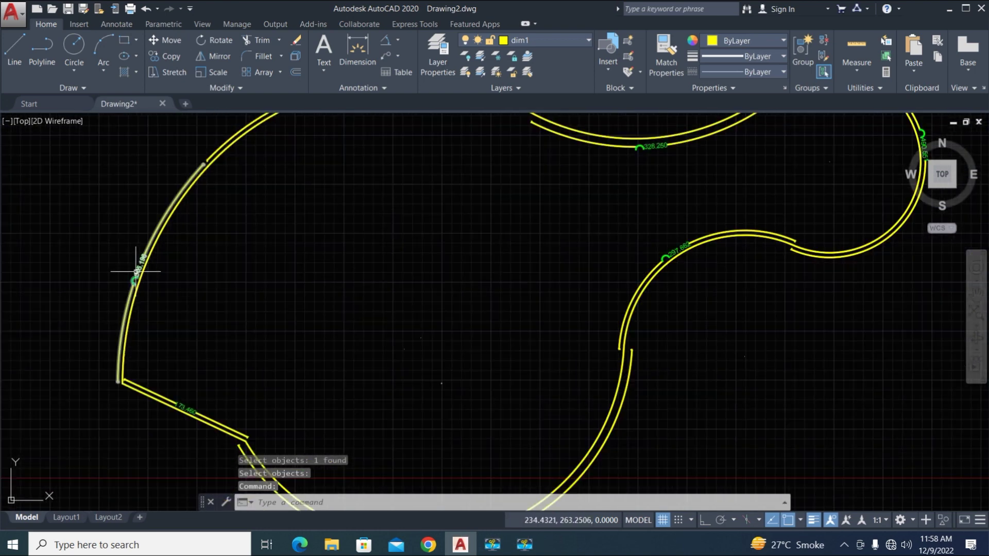
scroll(138, 272, up, 2)
middle_drag(188, 281, 249, 296)
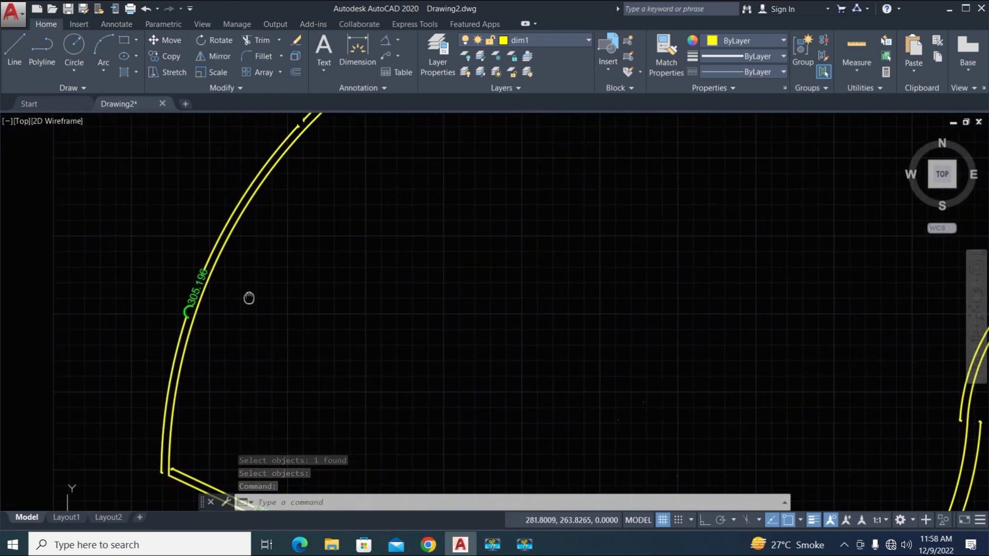
click(387, 37)
click(252, 201)
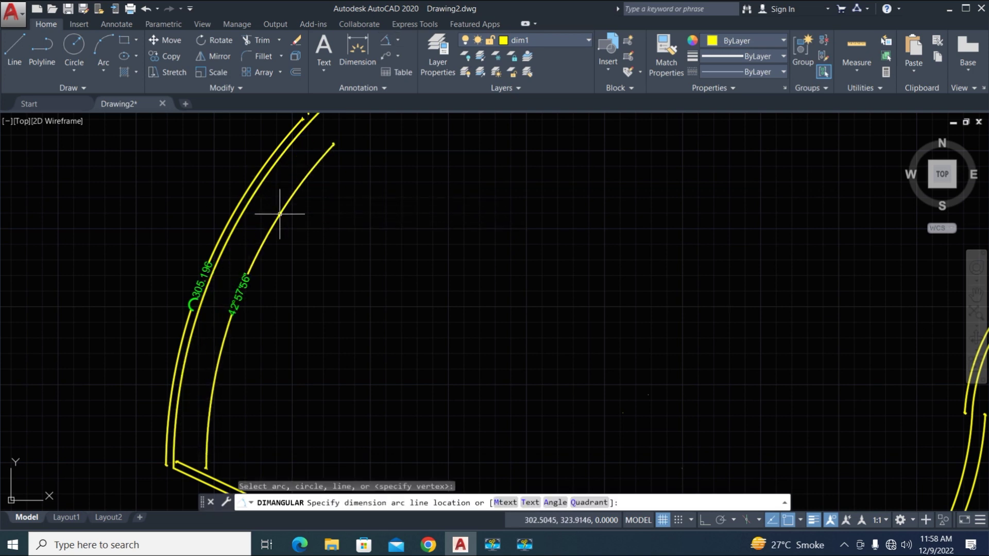
click(281, 215)
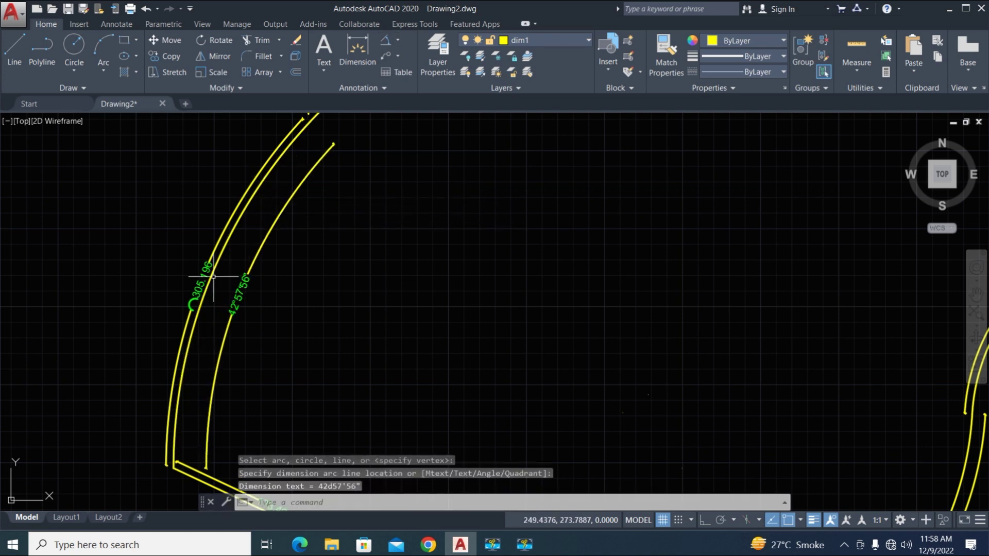
Step: Add a 305.196 arc length dimension to the outer left arc
click(399, 40)
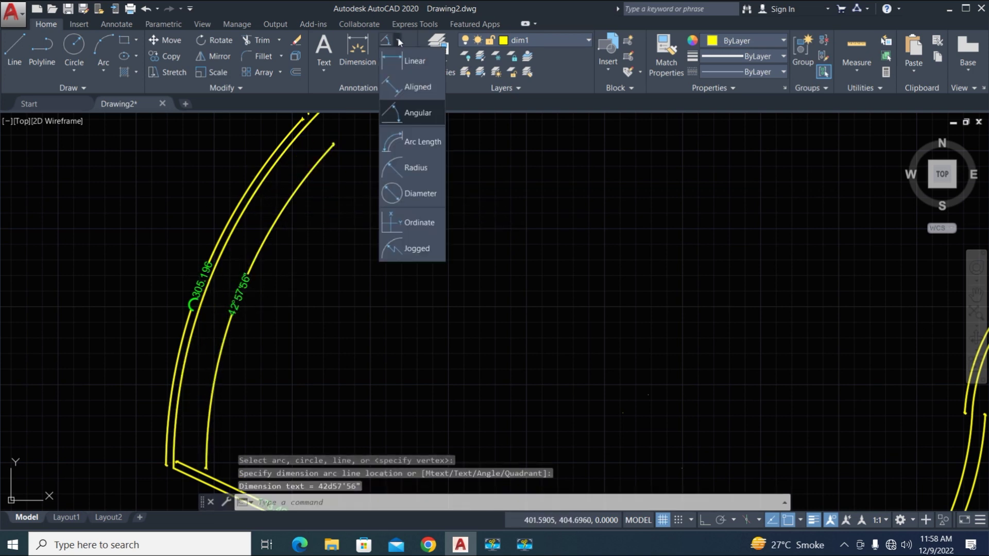
click(408, 144)
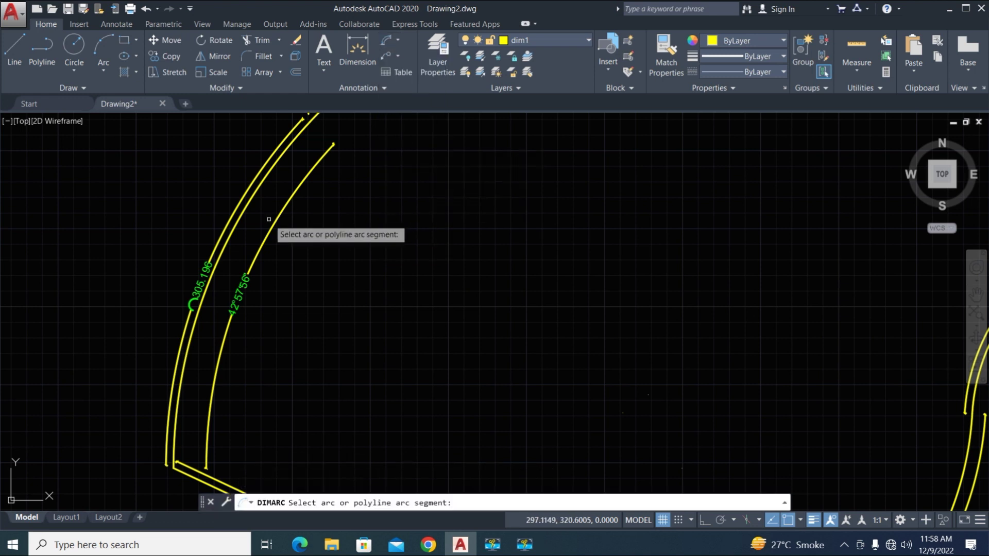
click(246, 206)
click(193, 281)
Step: Window-select the leftover extra object and delete it
click(285, 275)
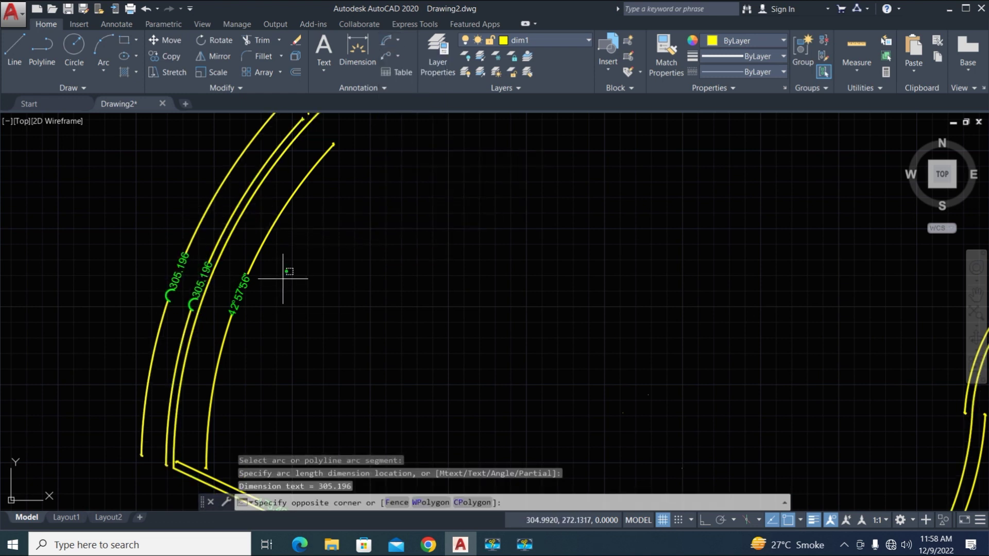
click(258, 237)
key(Delete)
scroll(262, 278, down, 5)
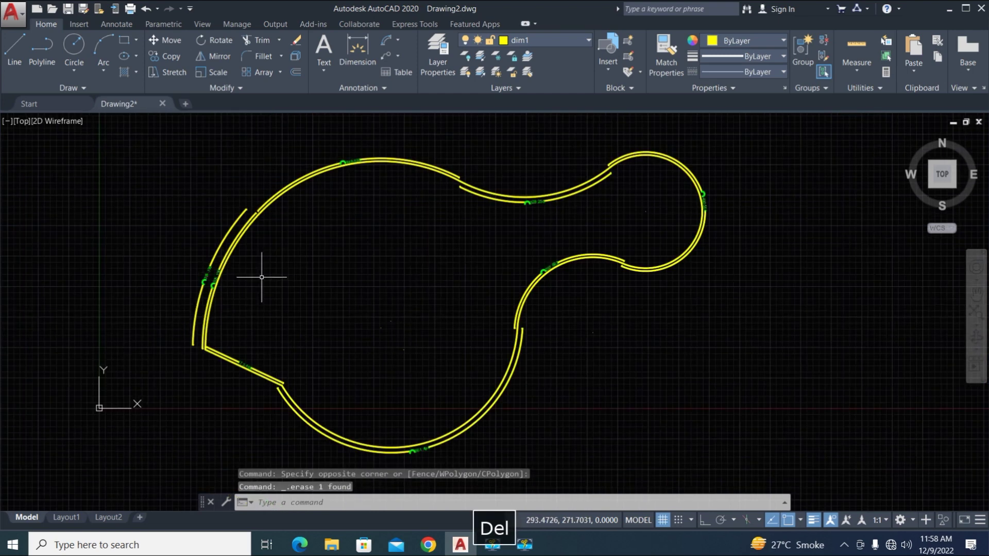
scroll(225, 276, down, 2)
scroll(177, 283, up, 1)
middle_drag(530, 271, 343, 288)
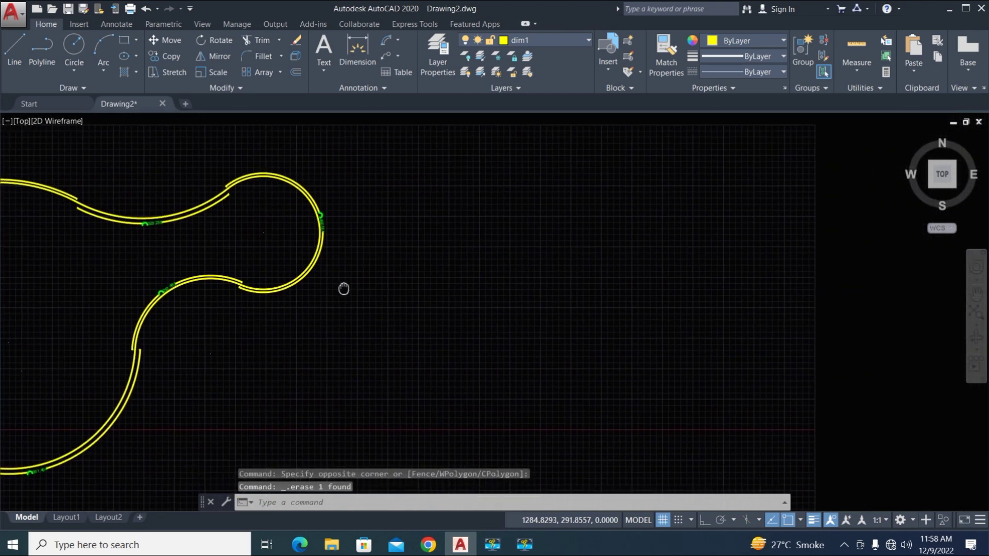
middle_drag(536, 303, 486, 307)
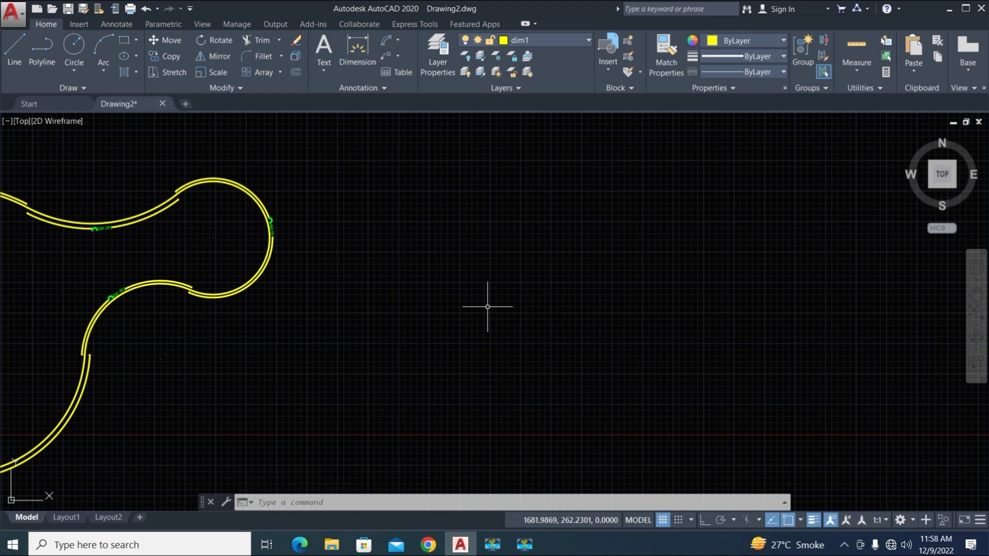
text(R)
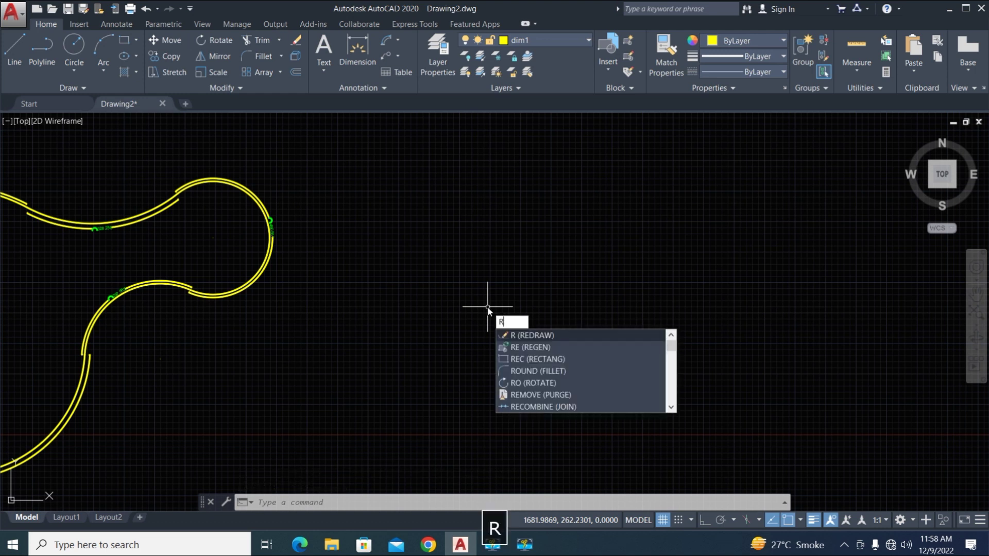
key(Escape)
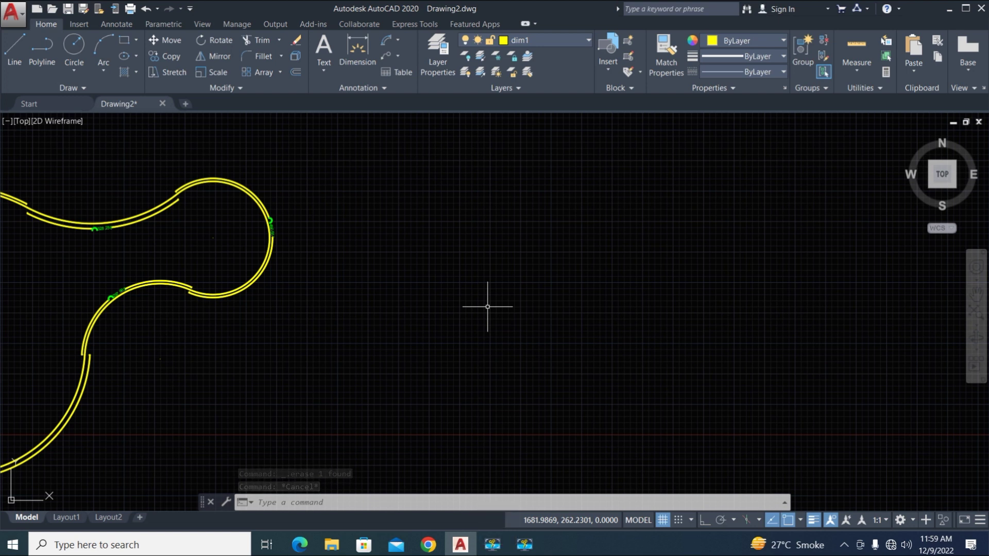
Step: Draw two connected three-point arcs forming the top and right lobe of the new outline
text(a)
key(space)
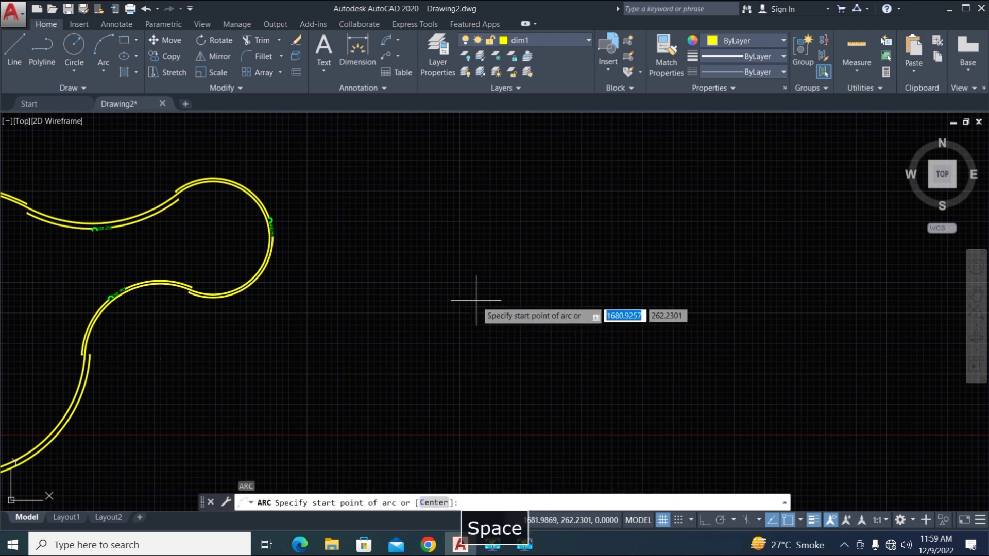
click(357, 293)
click(498, 189)
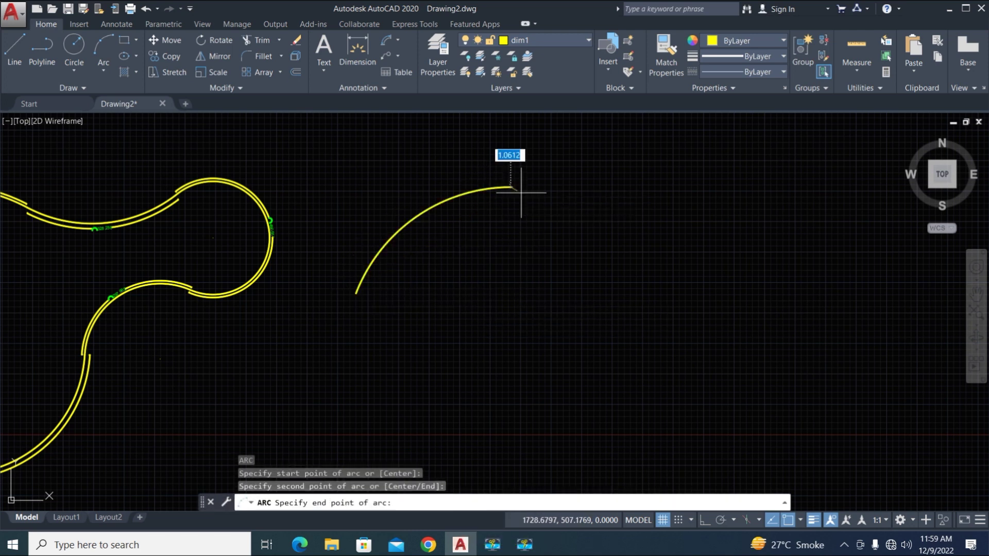
click(578, 202)
key(space)
click(577, 202)
click(645, 271)
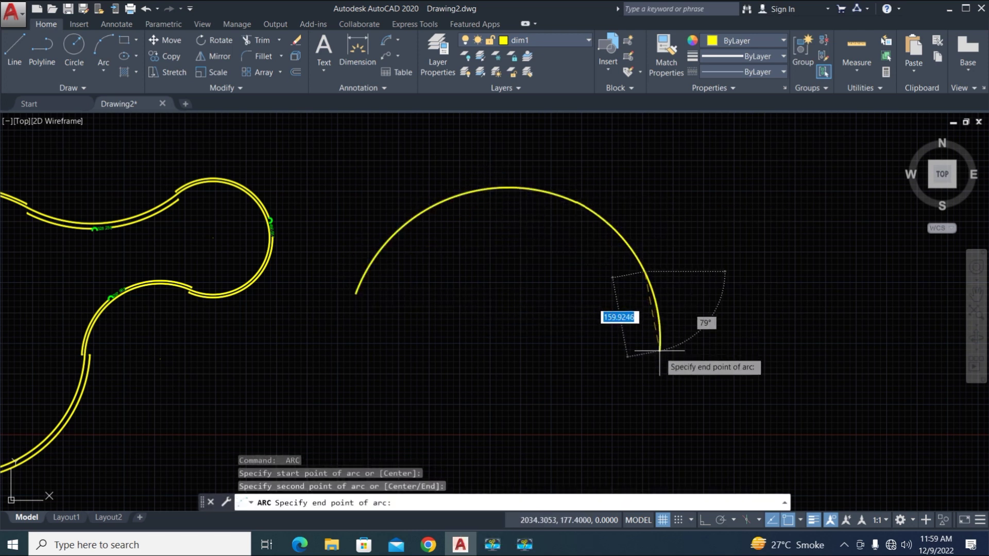
click(498, 387)
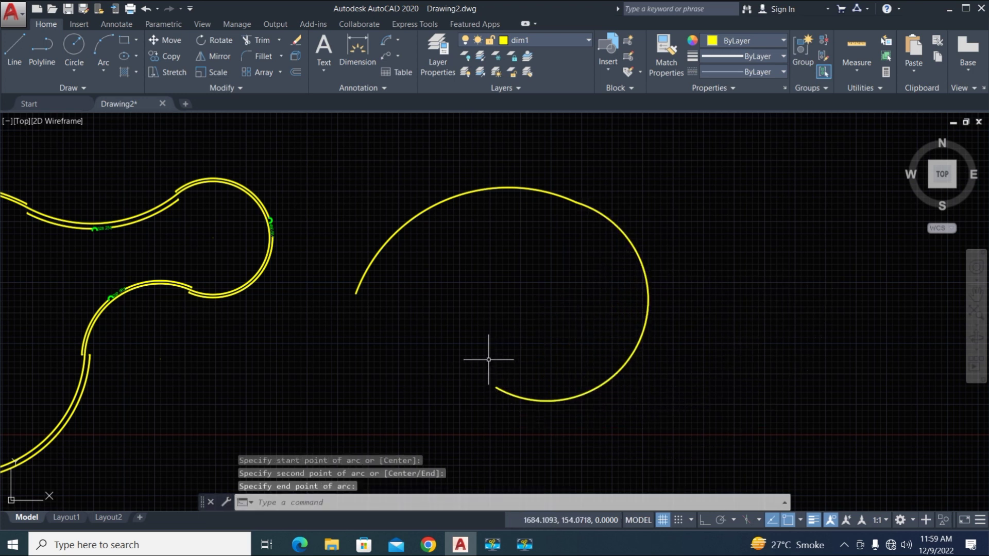
Step: Add a third arc from the bottom end back toward the outline's start point
key(space)
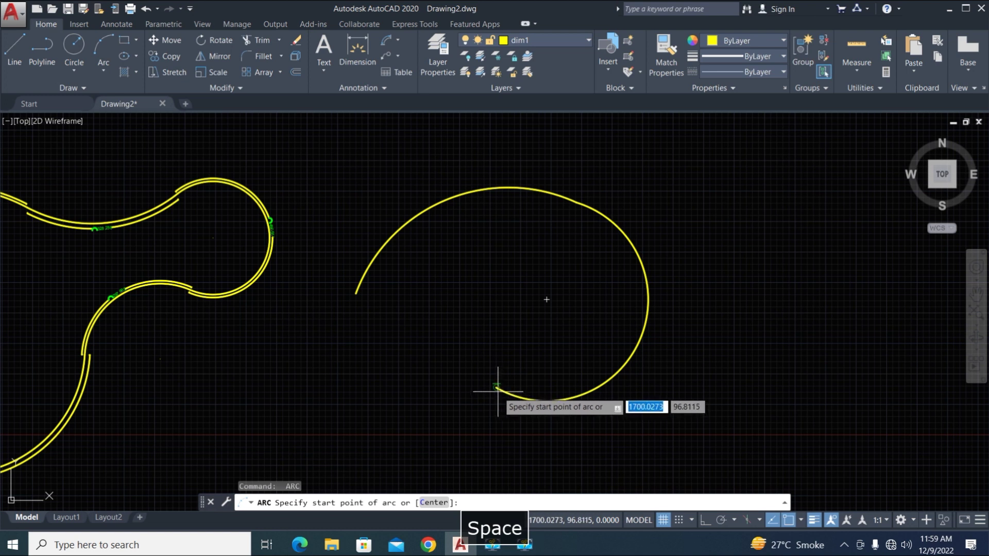
click(497, 390)
click(356, 294)
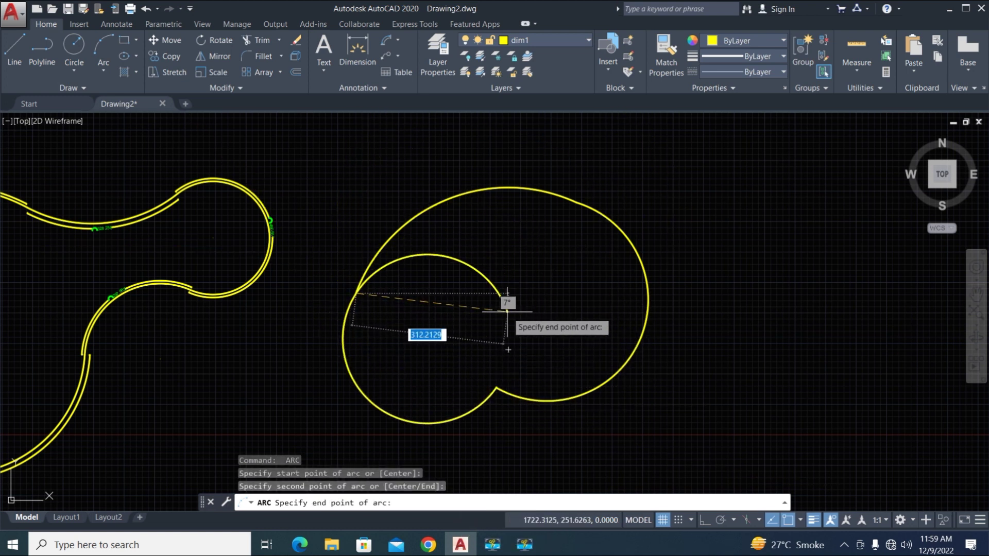
click(493, 315)
text(t)
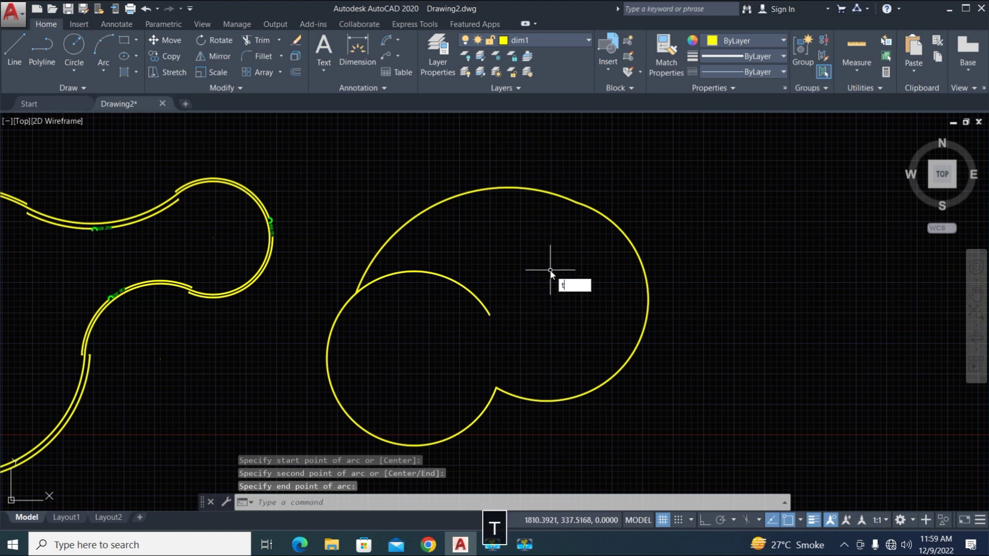
text(r)
key(space)
key(space)
Step: Trim away the stray inner arc of the new outline
click(476, 298)
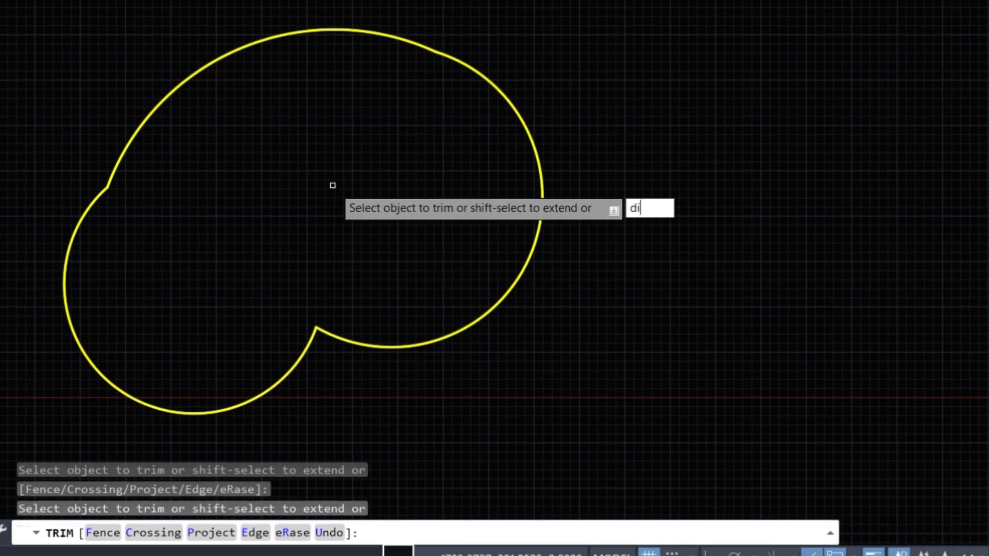
key(Return)
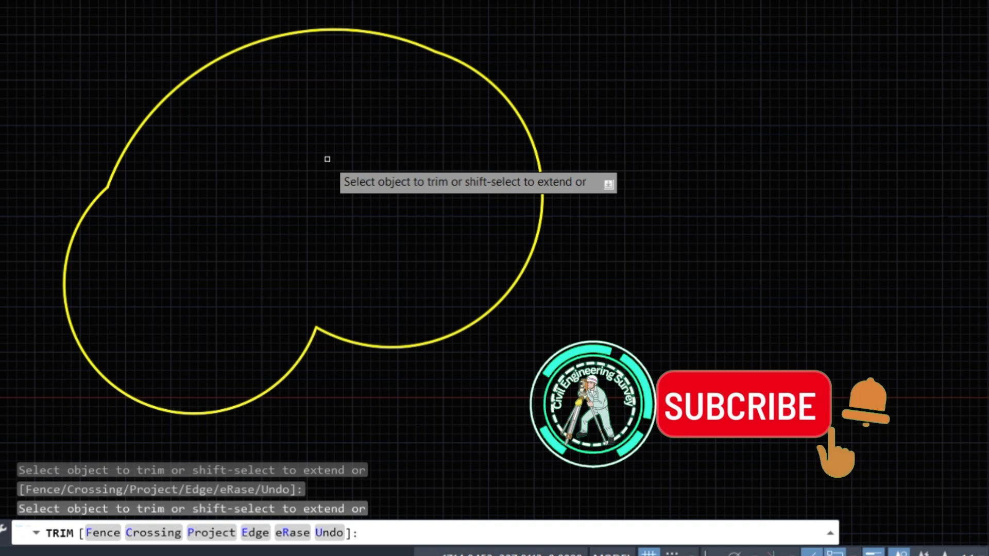
key(Escape)
Step: Run DIMR to label the right, lower-left and bottom arcs with radius dimensions like R178.702
text(dimr)
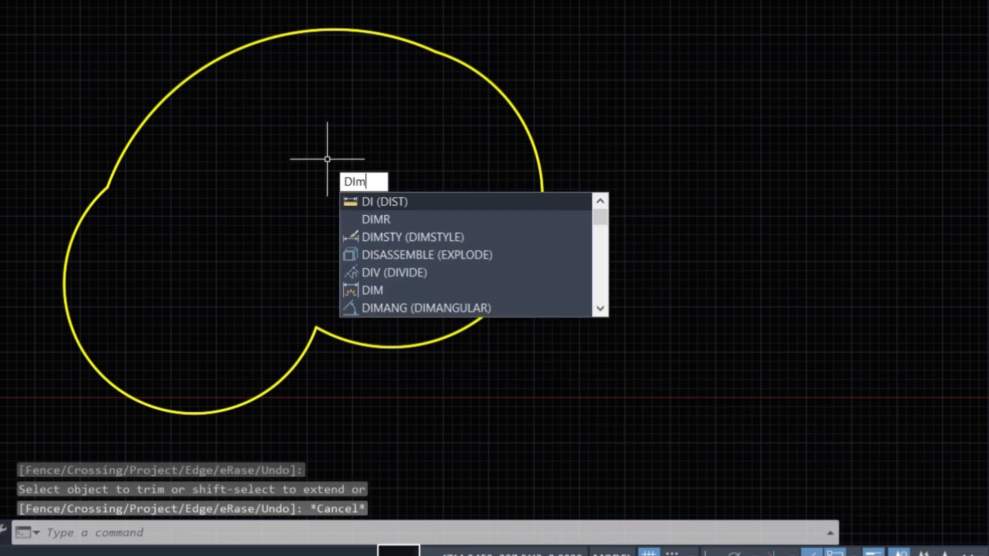
key(Return)
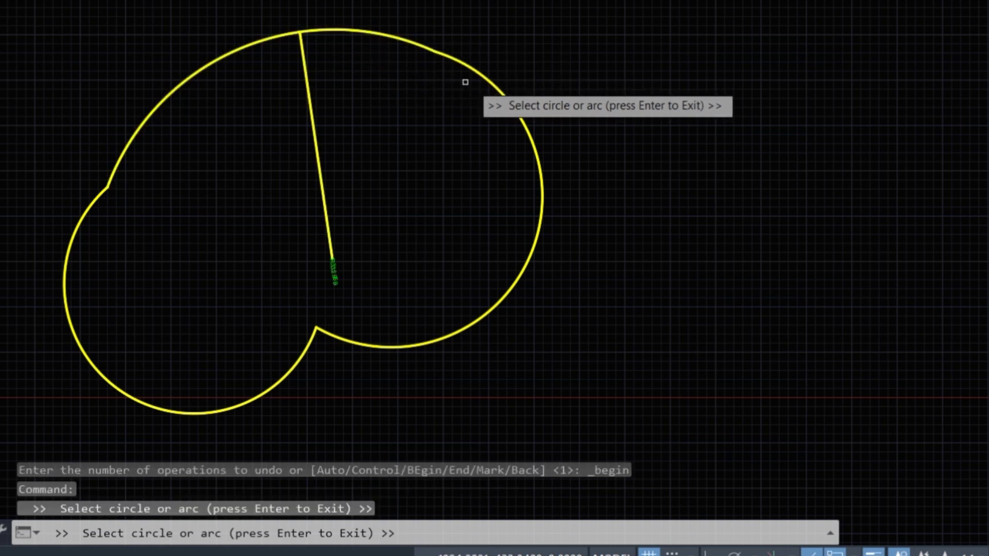
click(507, 99)
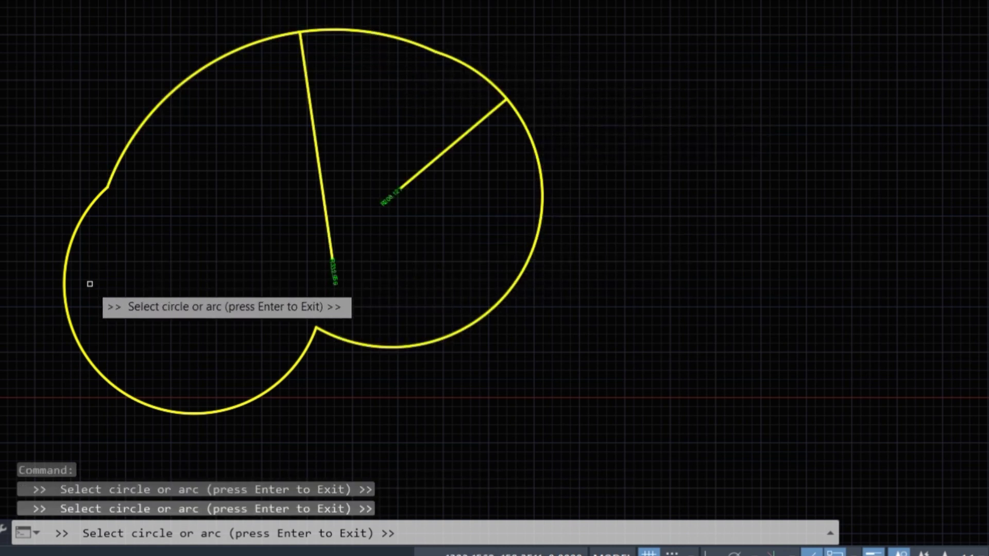
click(66, 297)
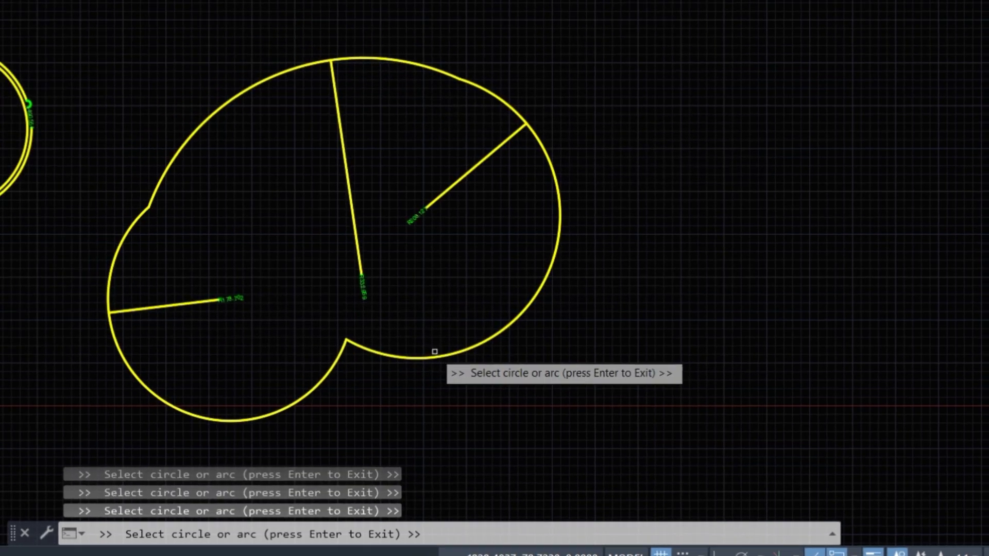
click(414, 345)
scroll(460, 293, up, 3)
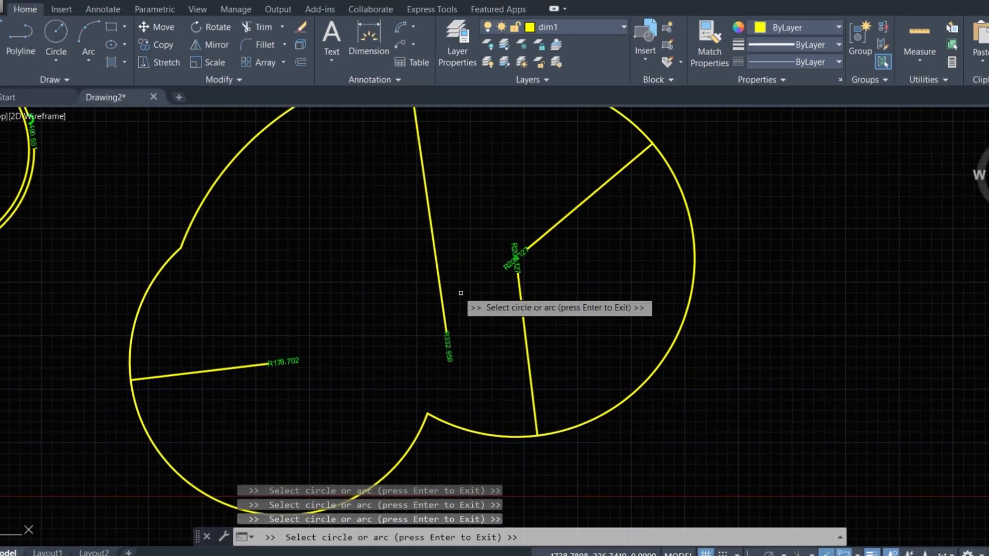
mouse_move(461, 293)
middle_down()
mouse_move(447, 272)
mouse_move(488, 352)
middle_up()
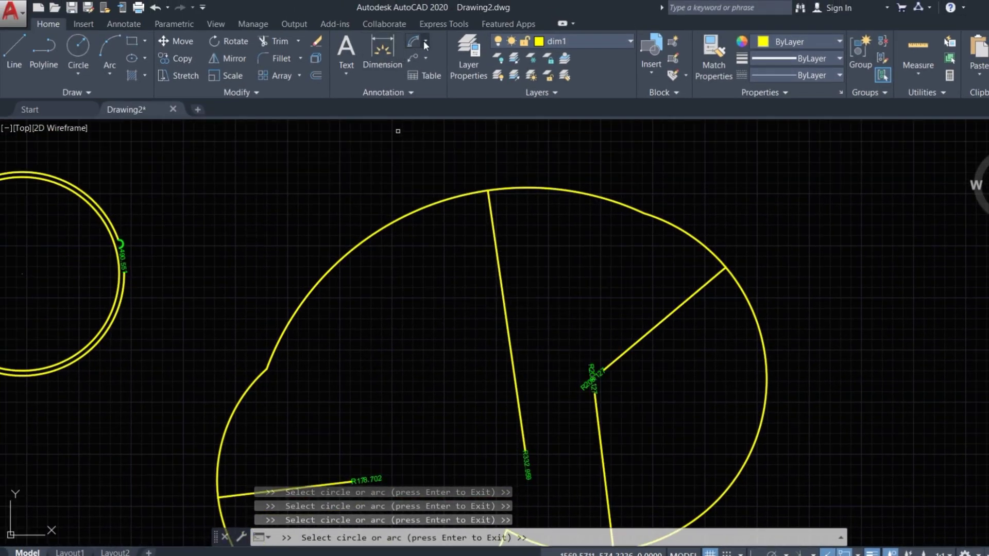
click(426, 41)
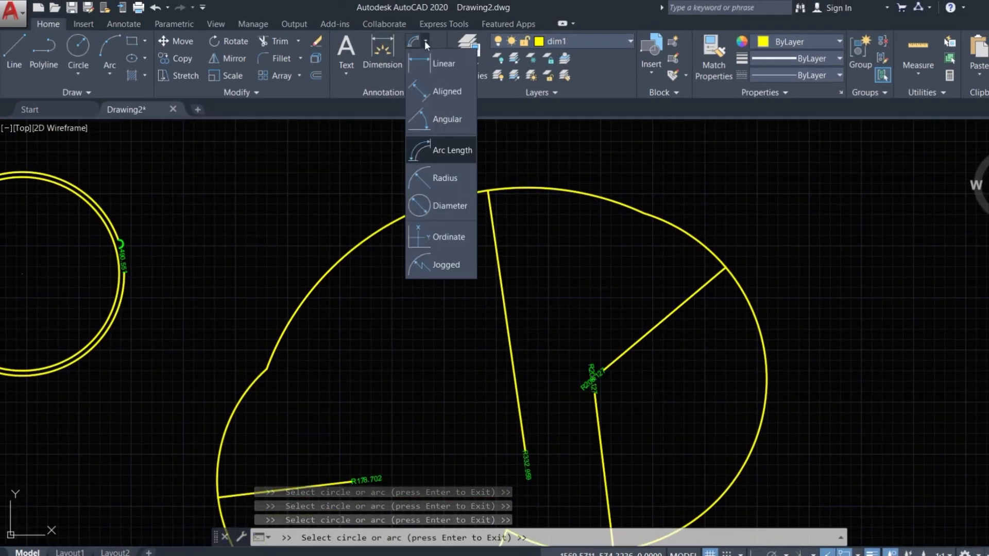
click(436, 181)
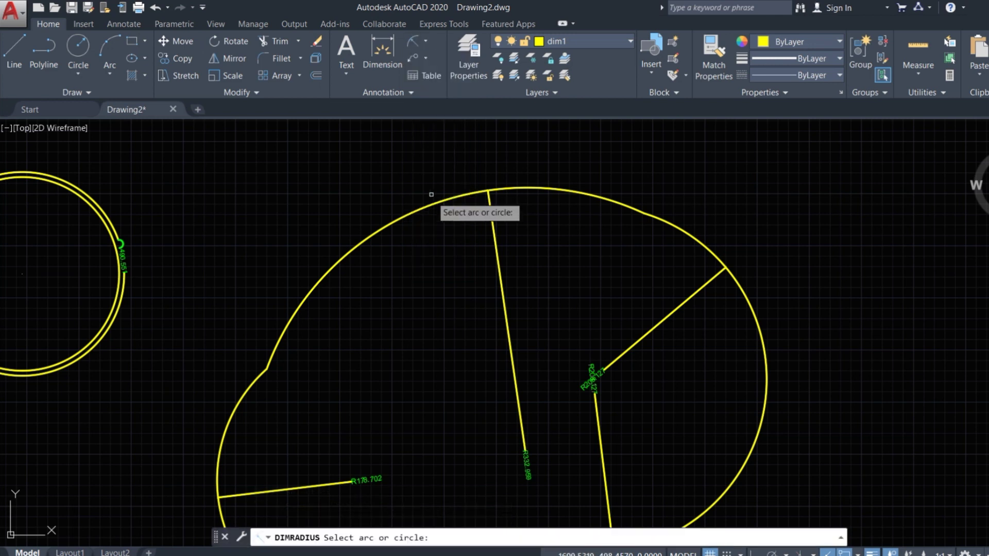
click(431, 205)
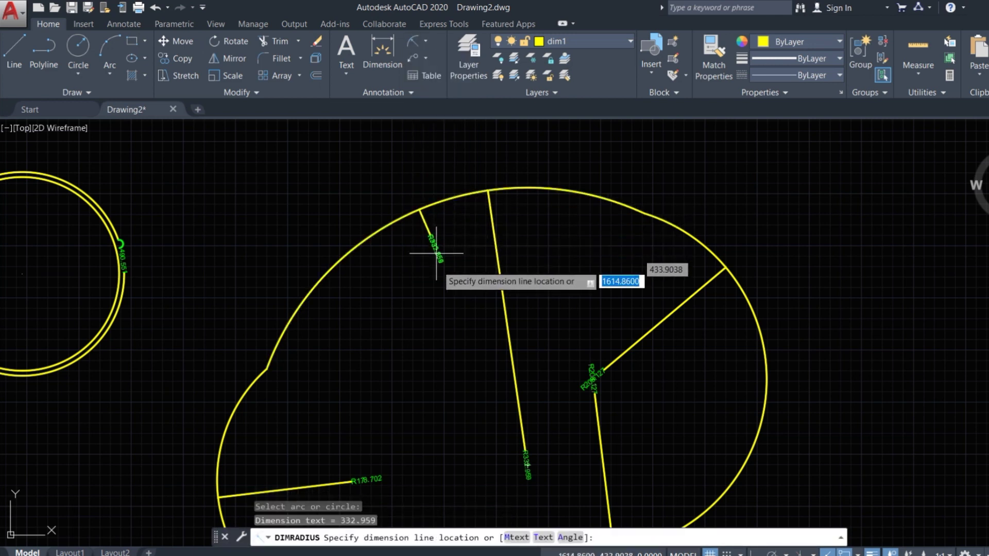
click(512, 453)
scroll(514, 461, up, 5)
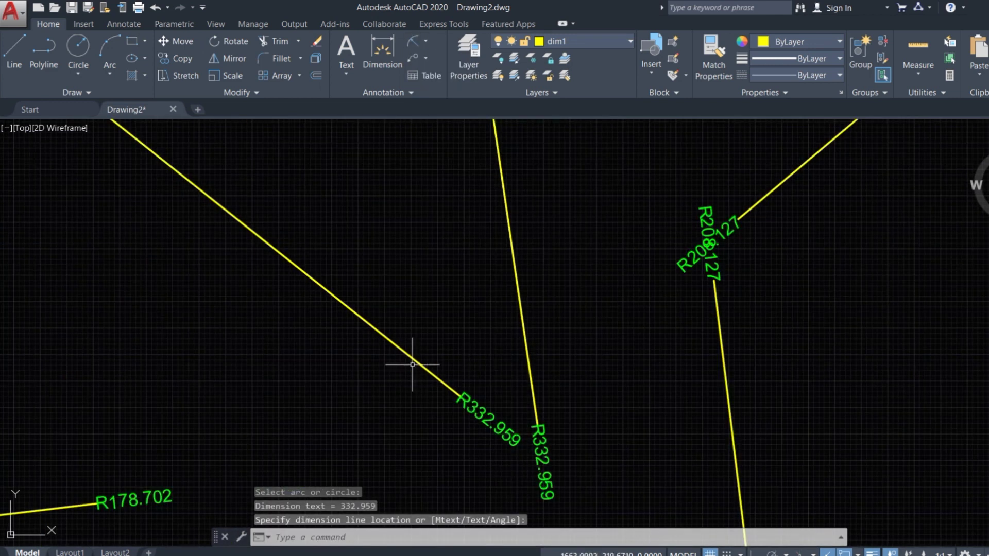
click(383, 332)
key(Delete)
scroll(409, 315, down, 5)
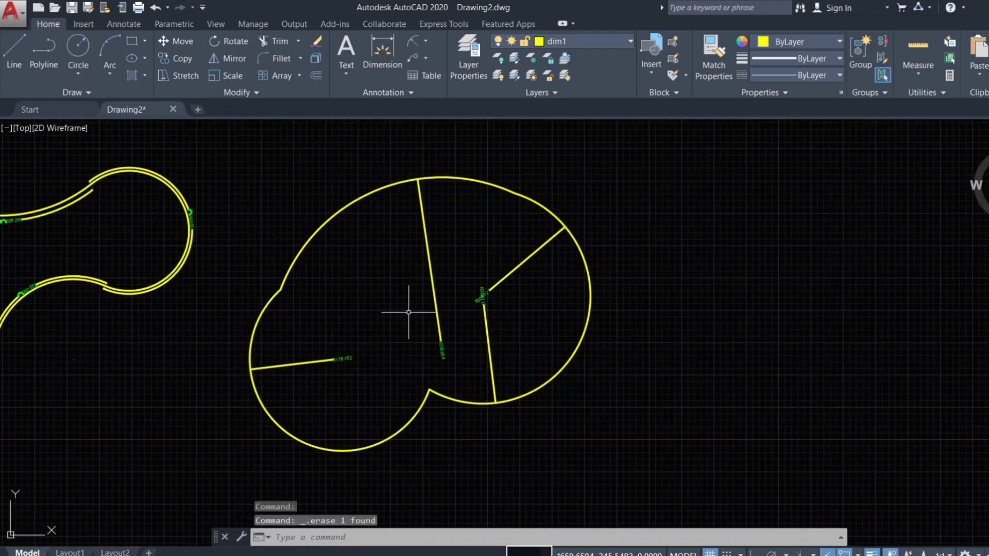
middle_drag(577, 331, 433, 331)
scroll(569, 327, up, 1)
middle_drag(569, 327, 364, 340)
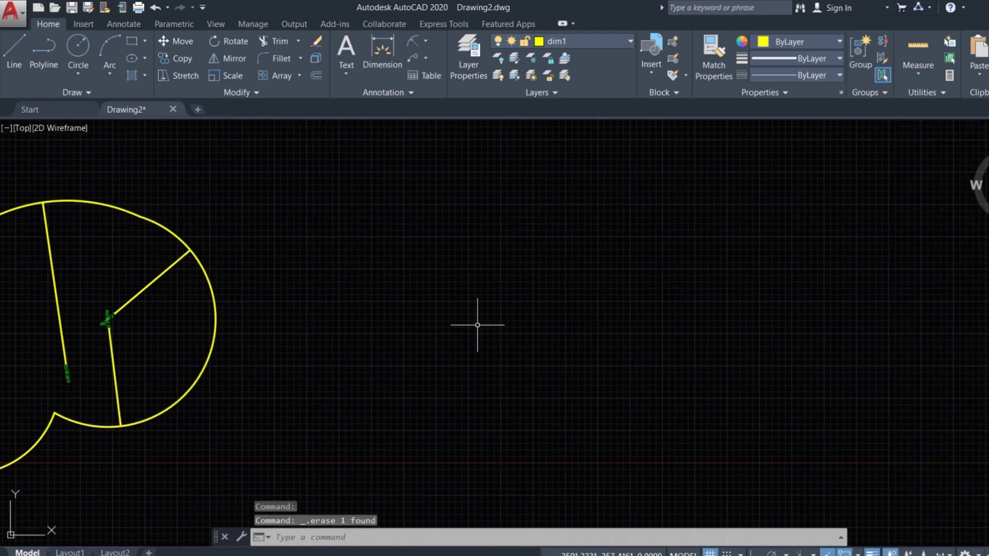
middle_drag(396, 309, 614, 304)
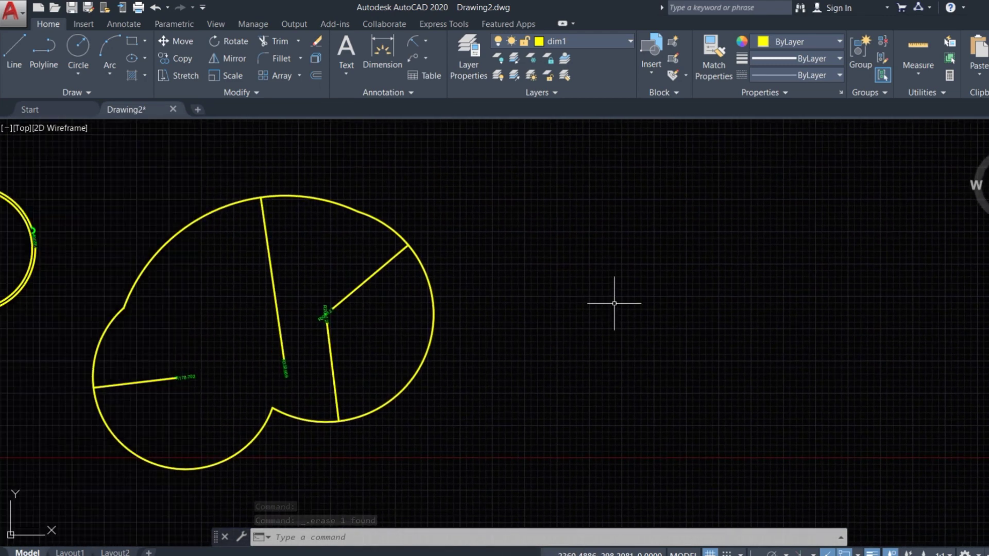
middle_drag(345, 323, 431, 325)
scroll(431, 330, up, 2)
middle_drag(499, 323, 438, 321)
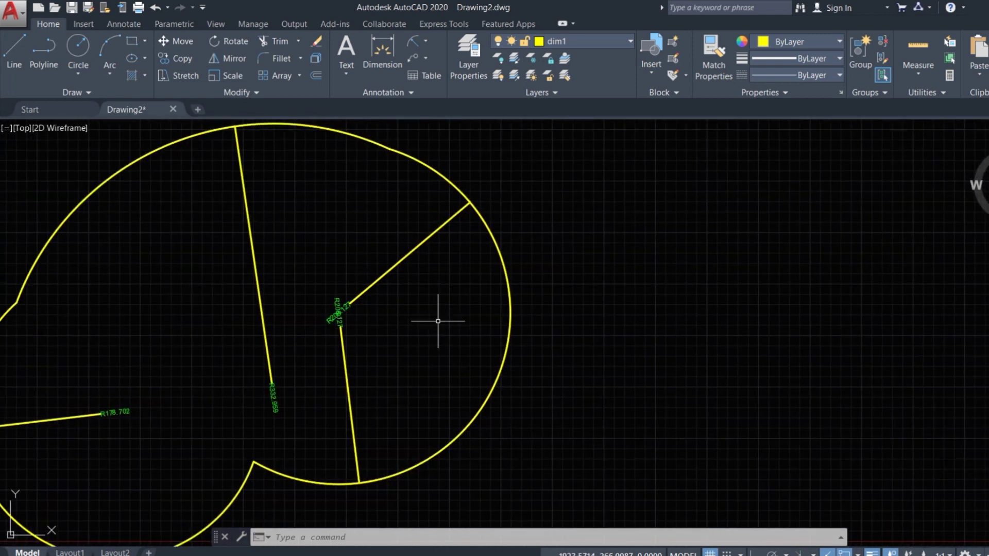
Step: Run BD to draw a 100-unit line at bearing NE 45°20'33" right of the shape
text(BD)
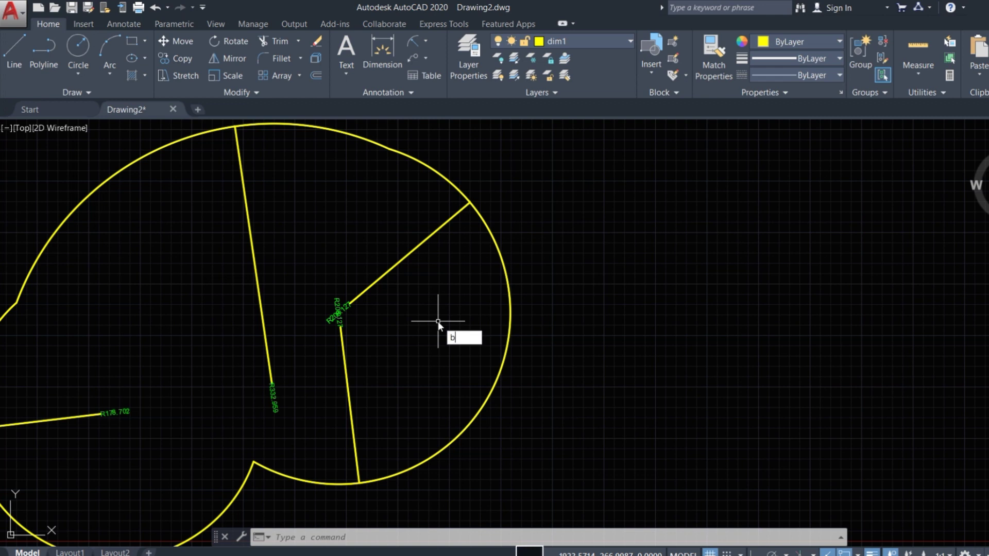
key(Return)
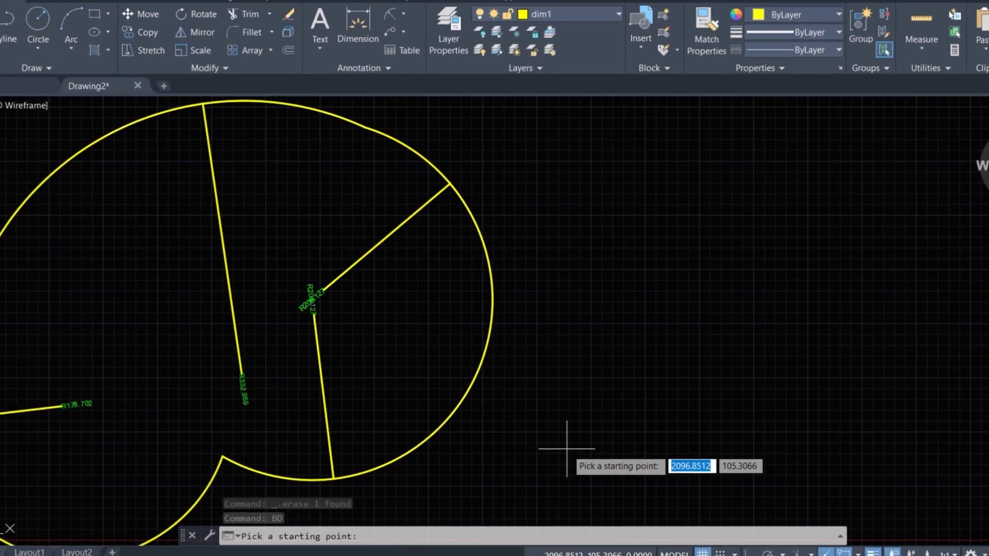
click(566, 449)
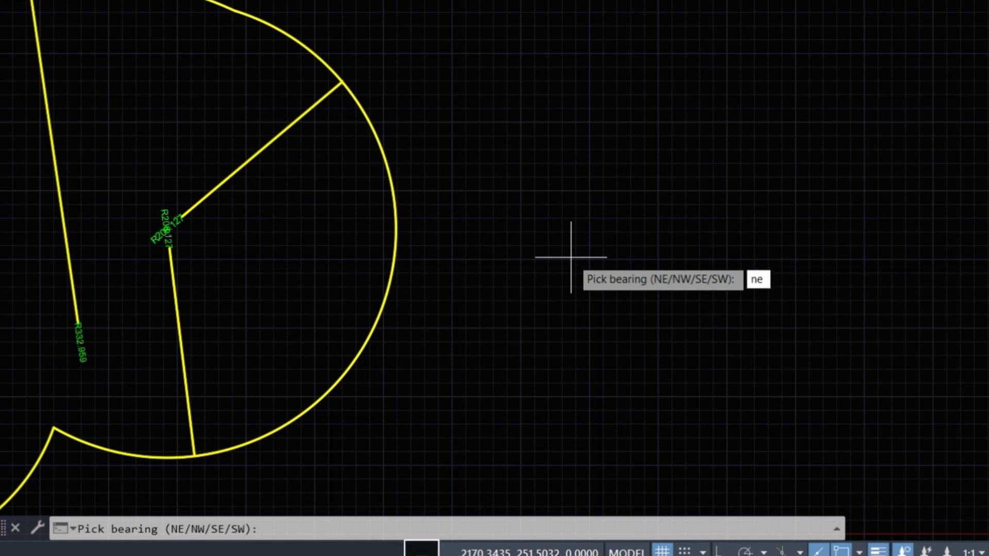
key(Return)
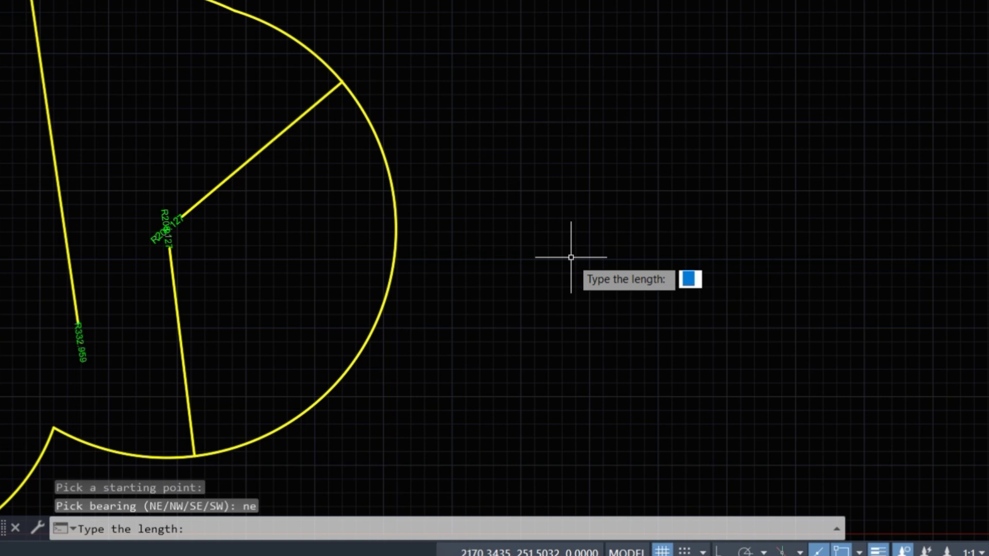
text(100)
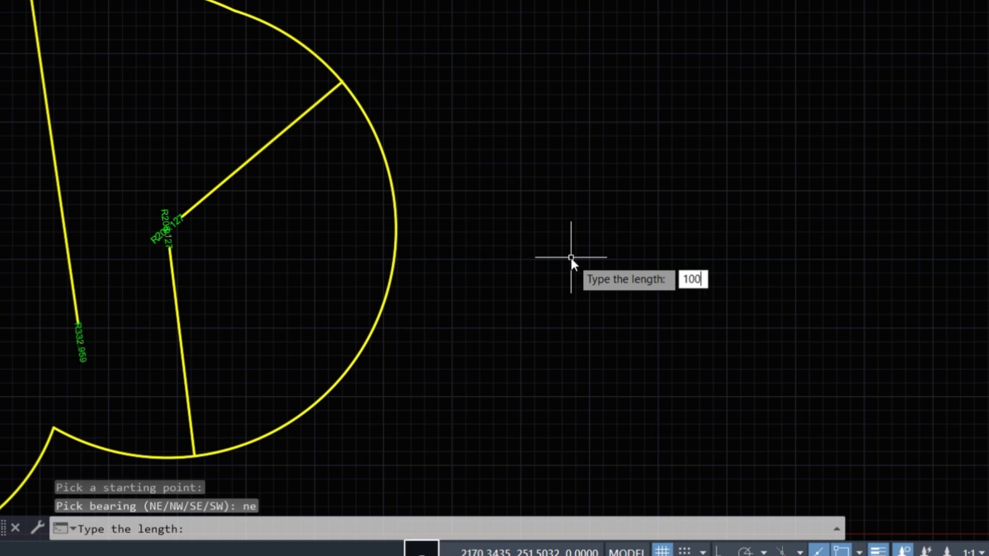
key(Return)
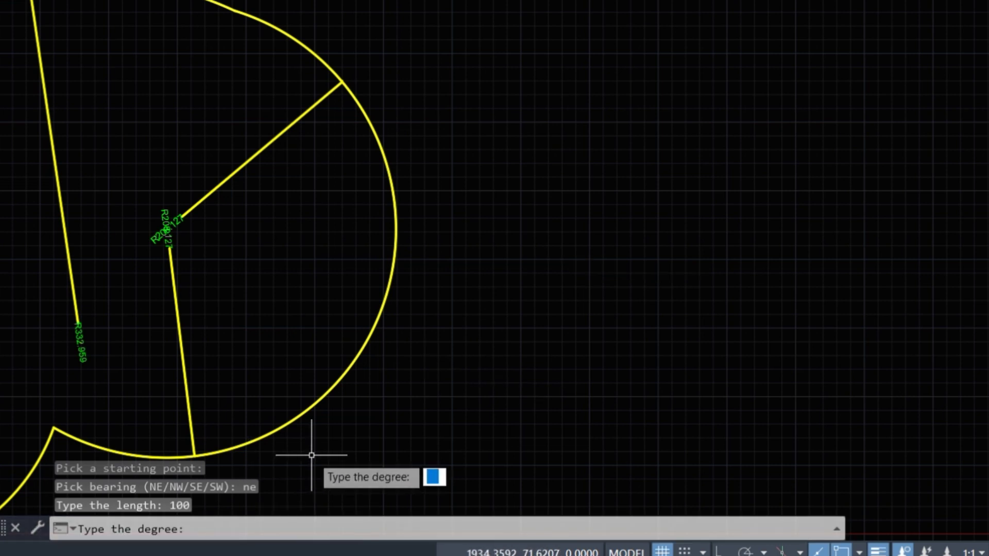
key(Return)
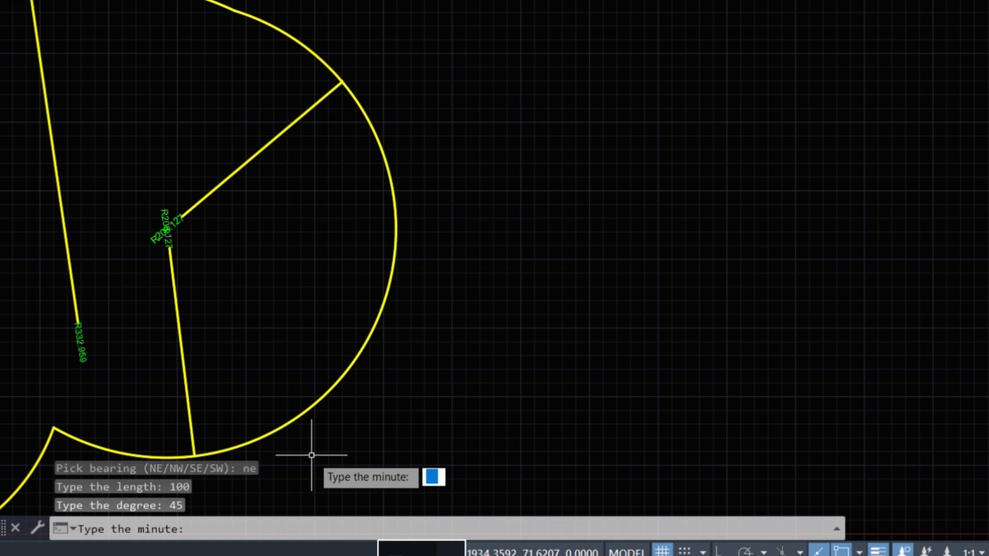
text(2)
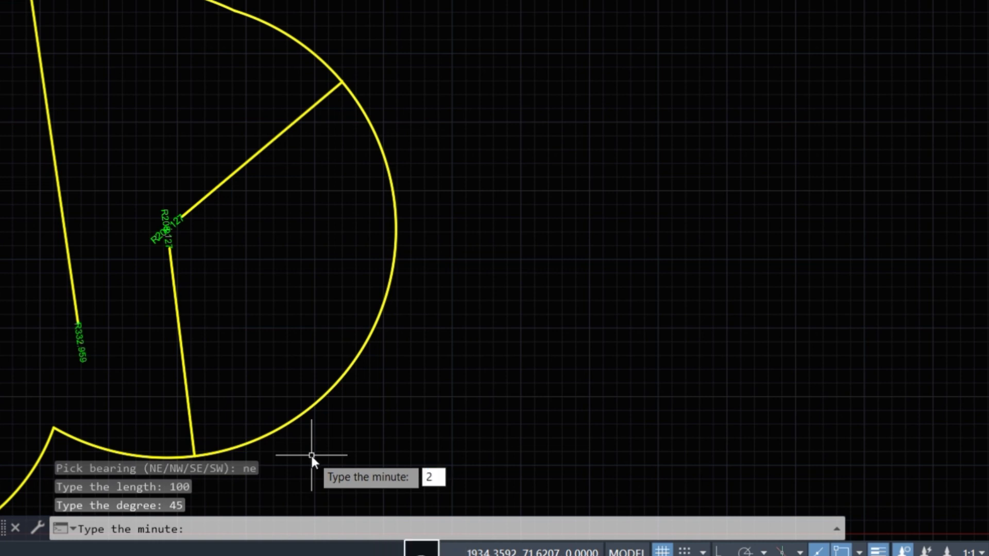
text(0)
key(Return)
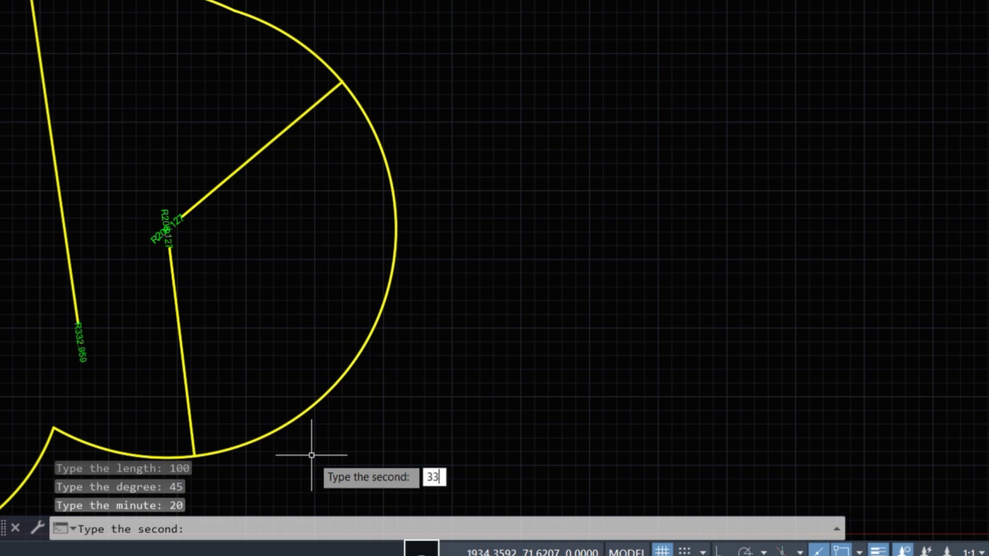
text(33)
key(Return)
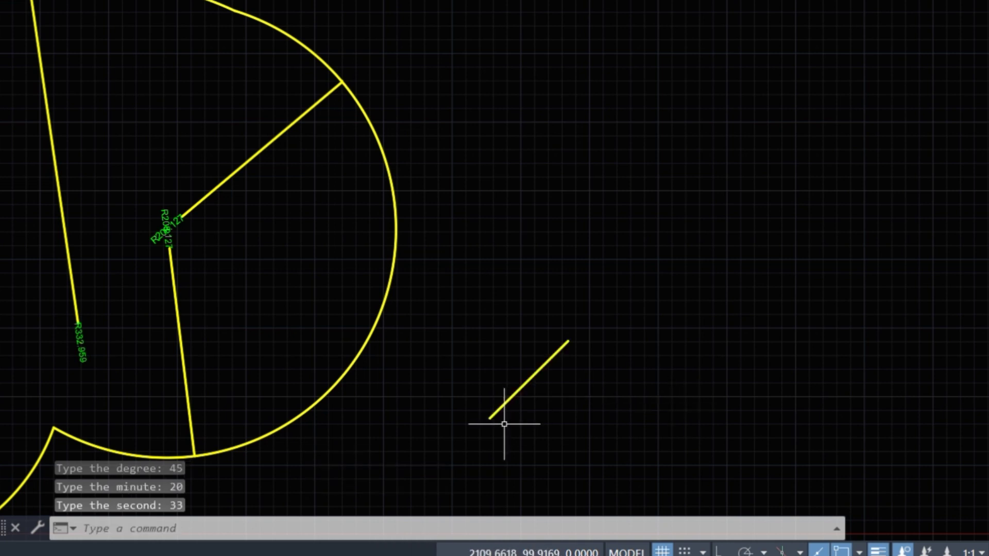
scroll(424, 365, up, 3)
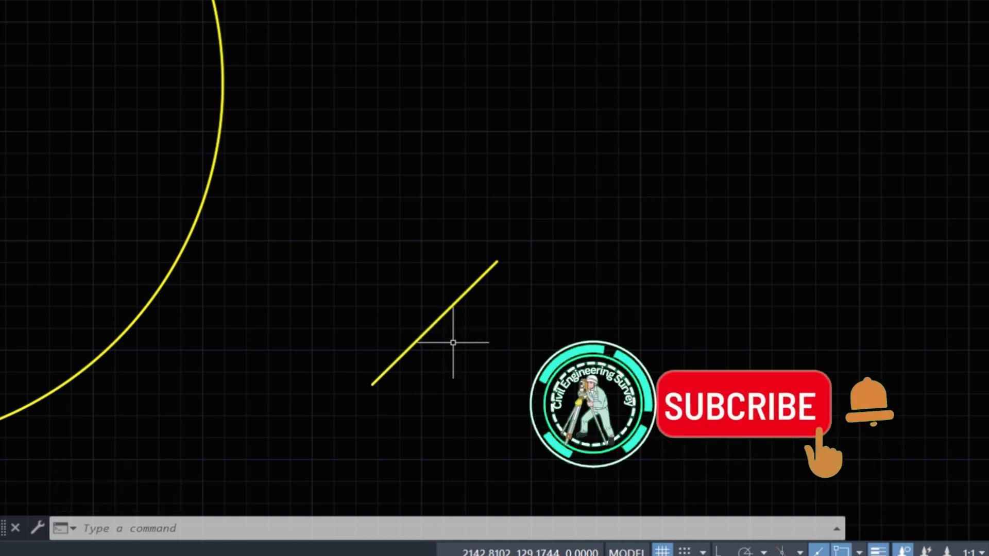
Step: Draw a vertical polyline rising from the bearing line's lower endpoint as a north reference
mouse_move(453, 343)
middle_down()
mouse_move(359, 274)
mouse_move(270, 322)
middle_up()
scroll(312, 269, up, 2)
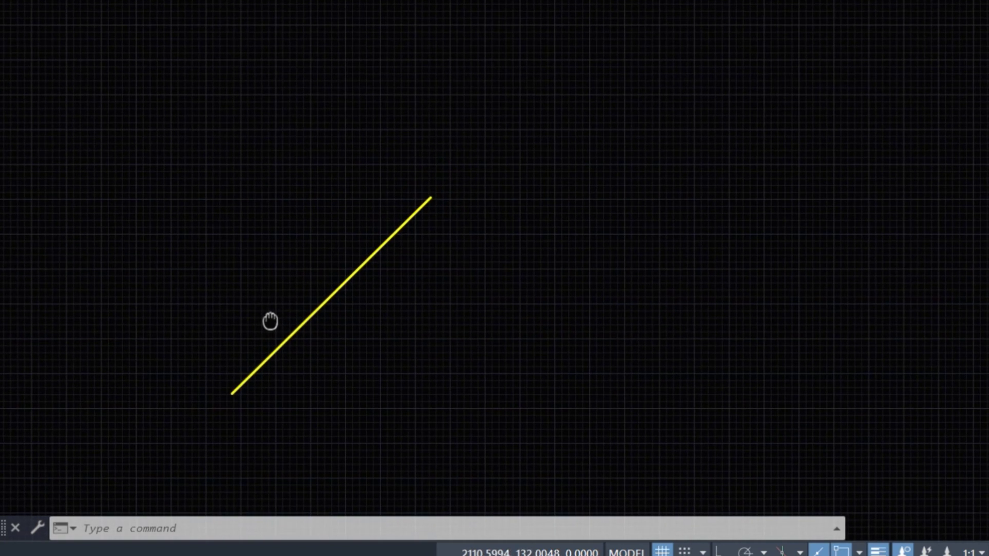
text(pl)
key(Return)
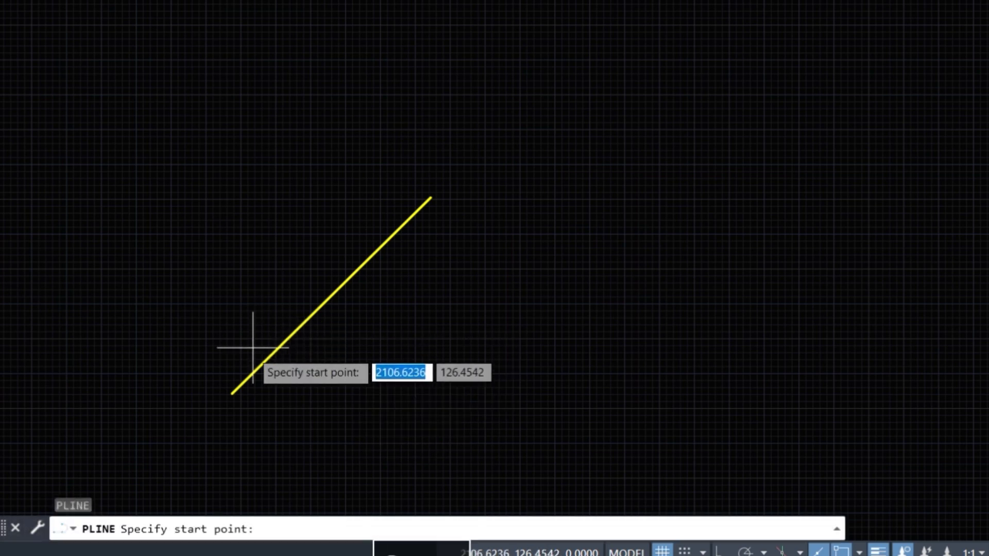
click(233, 393)
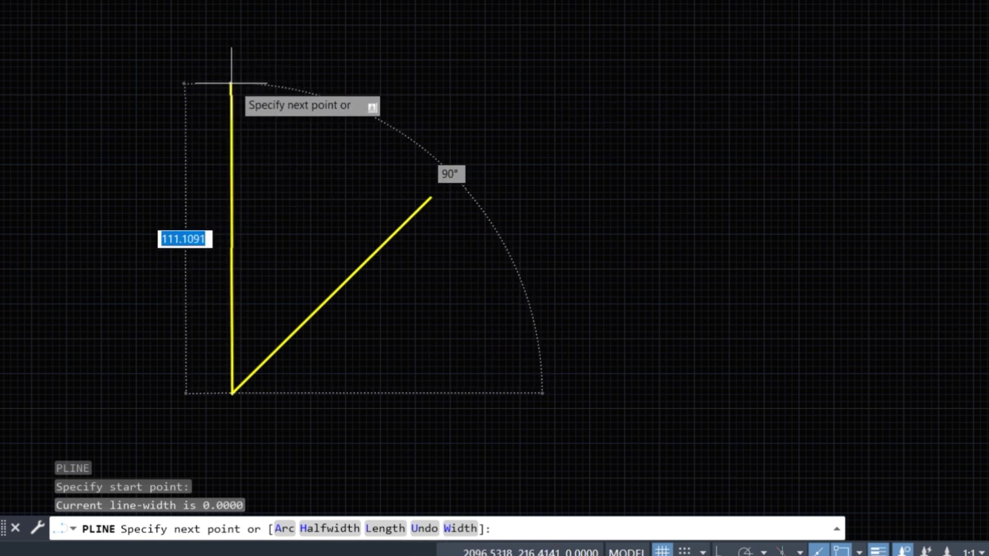
key(shift)
click(249, 70)
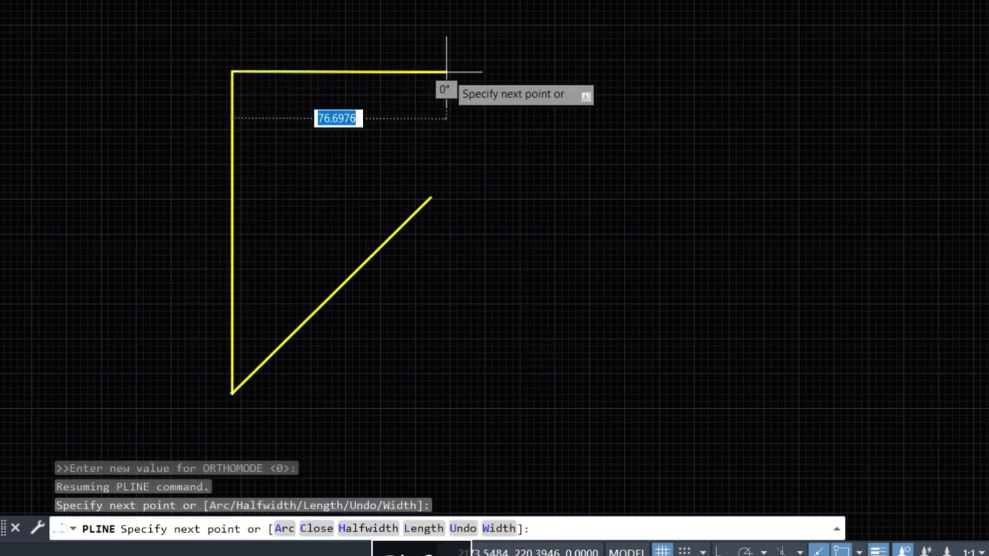
key(Escape)
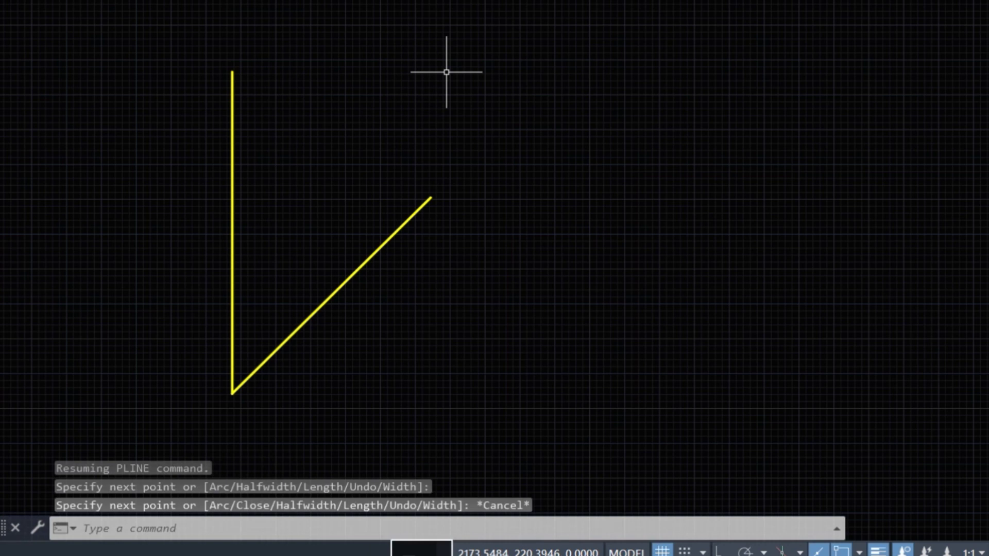
Step: Add an angular dimension of 45°20'33" between the vertical north line and the bearing line
click(291, 2)
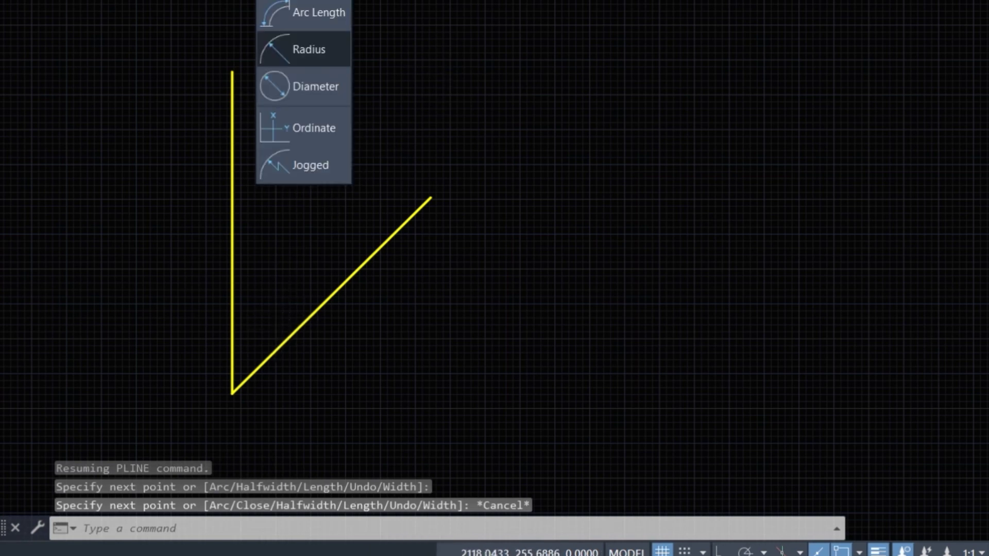
click(307, 1)
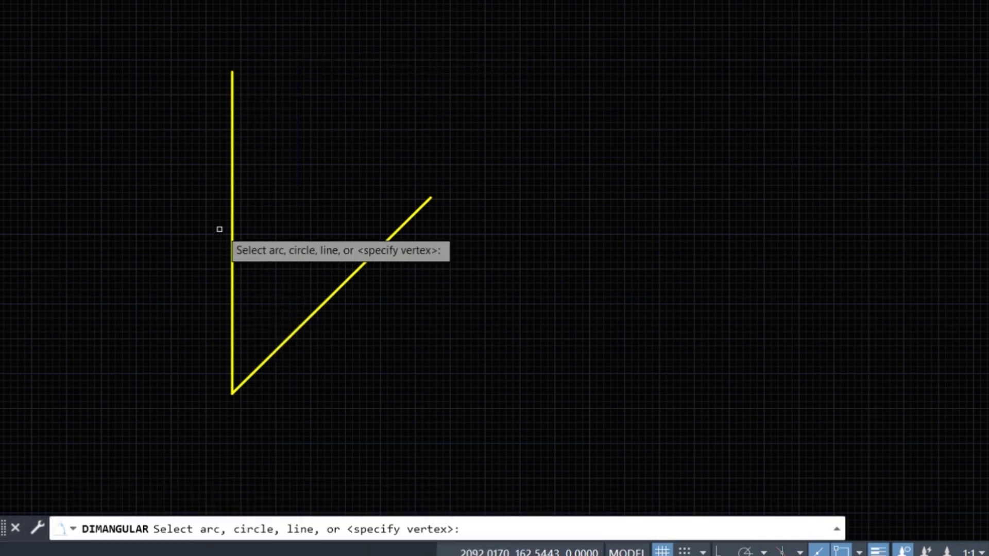
click(233, 206)
click(372, 256)
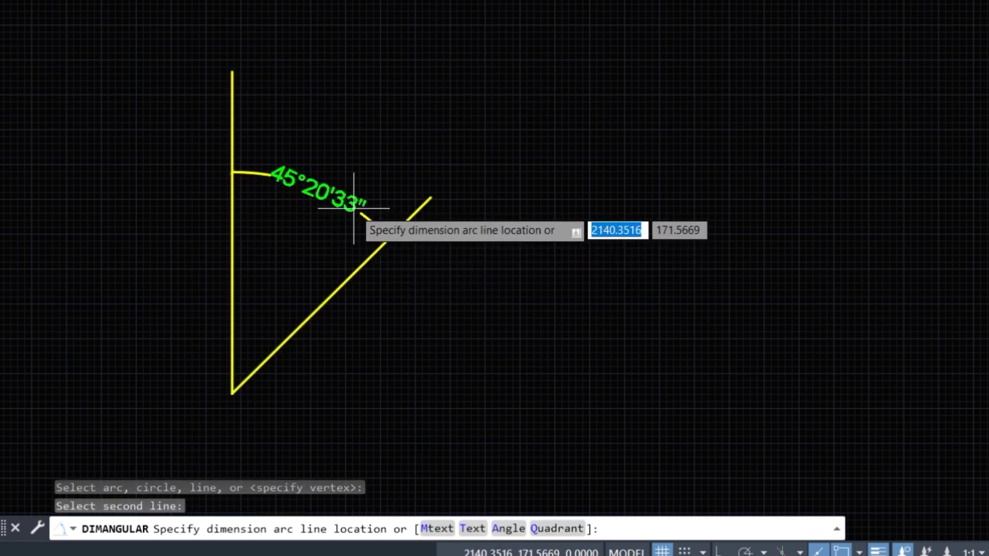
click(312, 212)
mouse_move(297, 265)
middle_down()
mouse_move(371, 268)
mouse_move(305, 214)
middle_up()
scroll(305, 211, down, 4)
scroll(289, 155, up, 2)
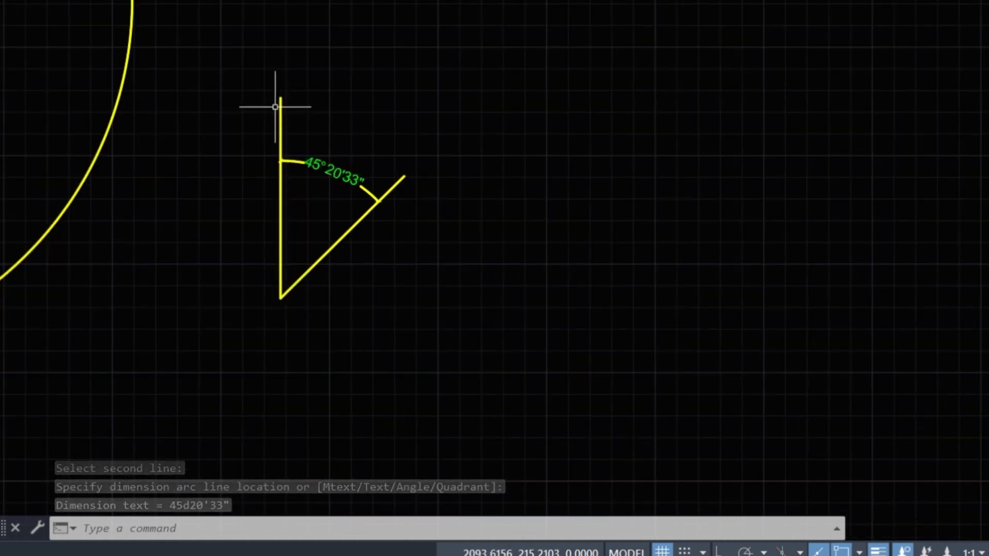
Step: Draw a horizontal east polyline from the angle's bottom vertex to the right
text(p)
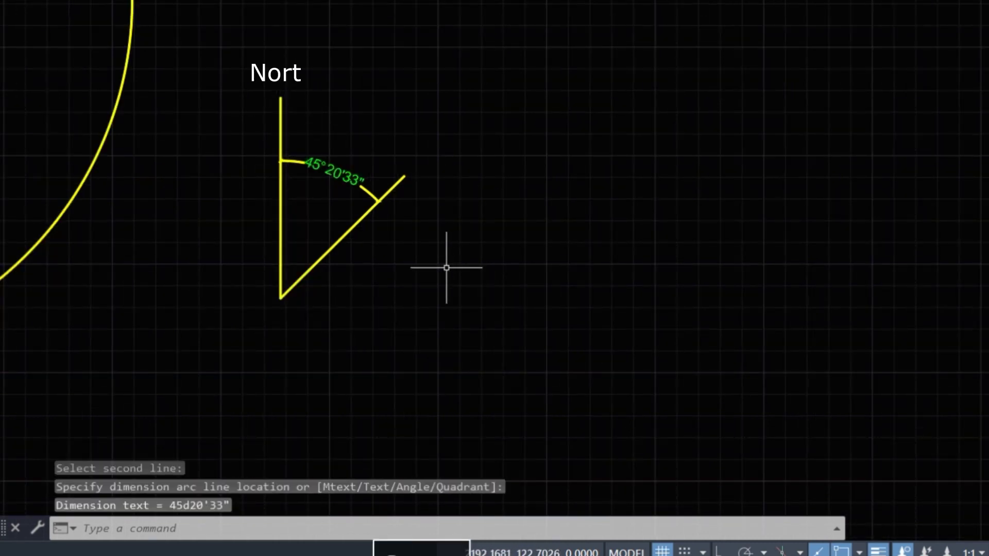
text(pl)
key(Return)
click(280, 298)
click(460, 297)
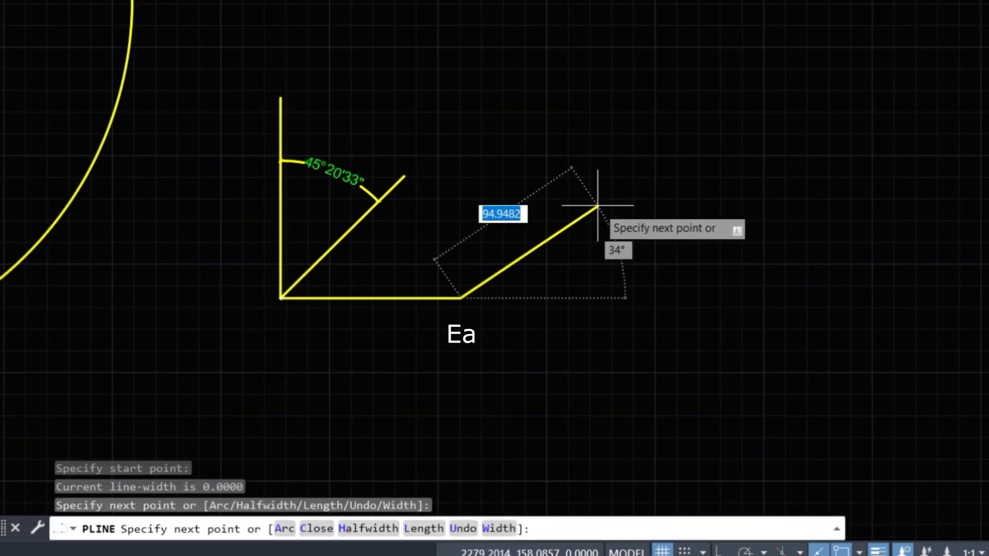
key(Escape)
Step: Pan across the drawing to bring the lobed arc shapes into view
middle_drag(336, 331, 652, 313)
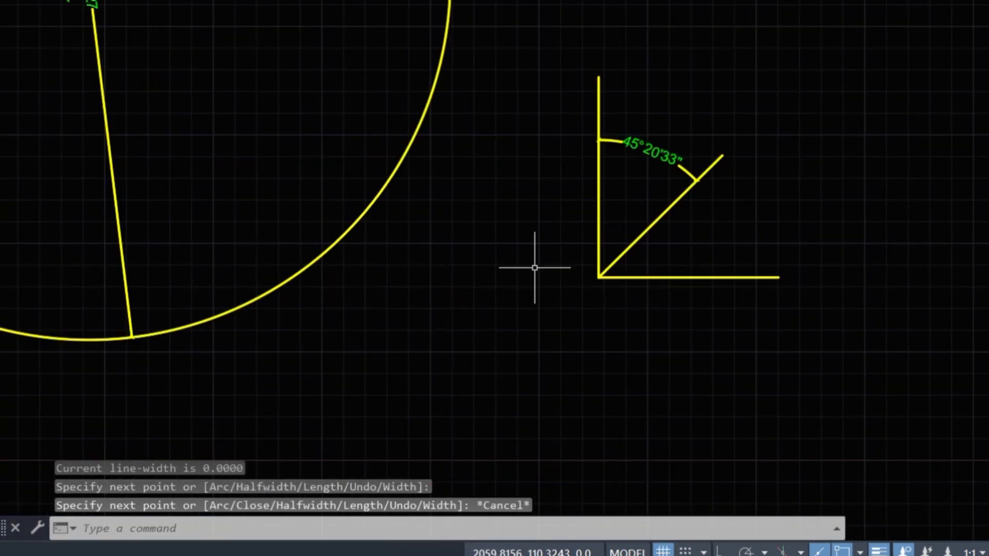
middle_drag(534, 268, 426, 268)
middle_drag(327, 236, 495, 237)
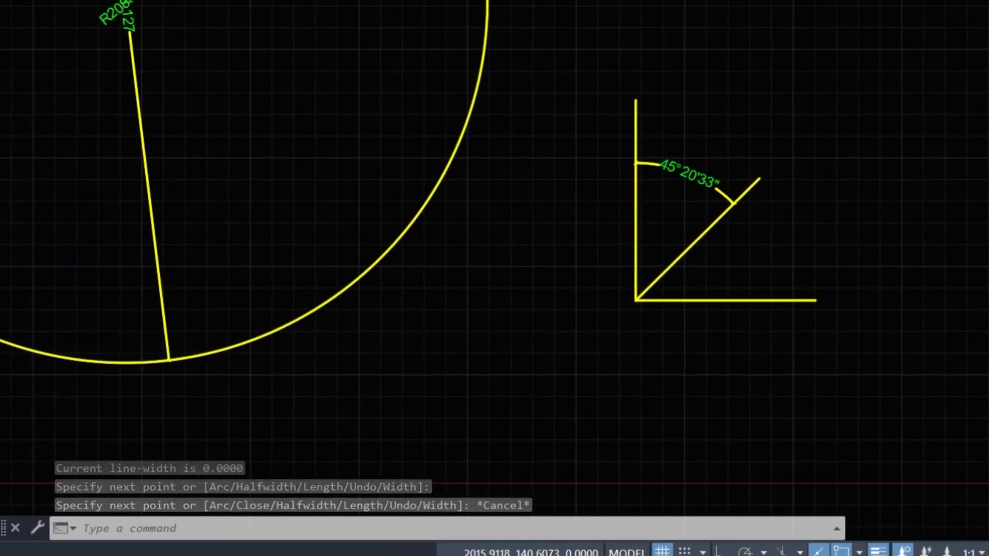
scroll(497, 232, down, 5)
middle_drag(125, 232, 261, 278)
scroll(67, 247, up, 2)
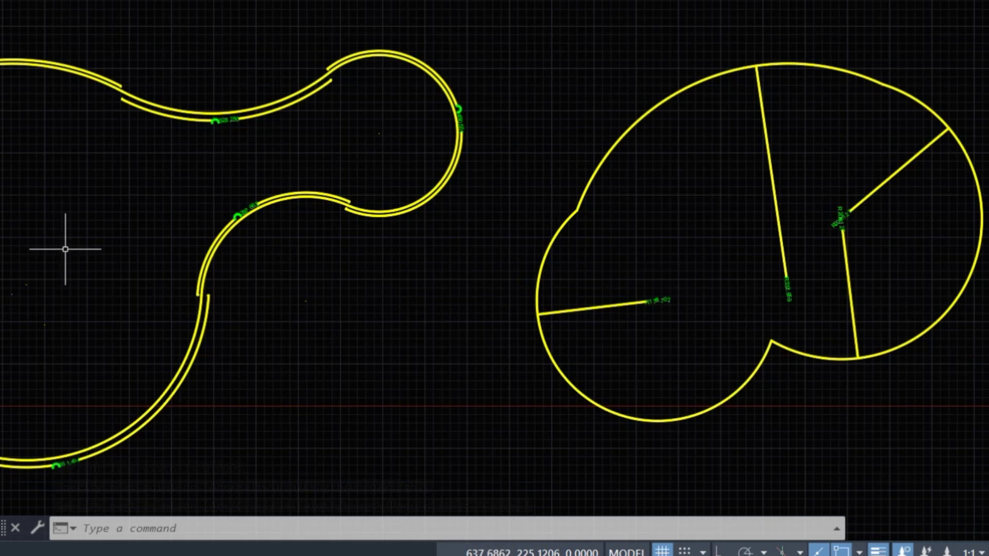